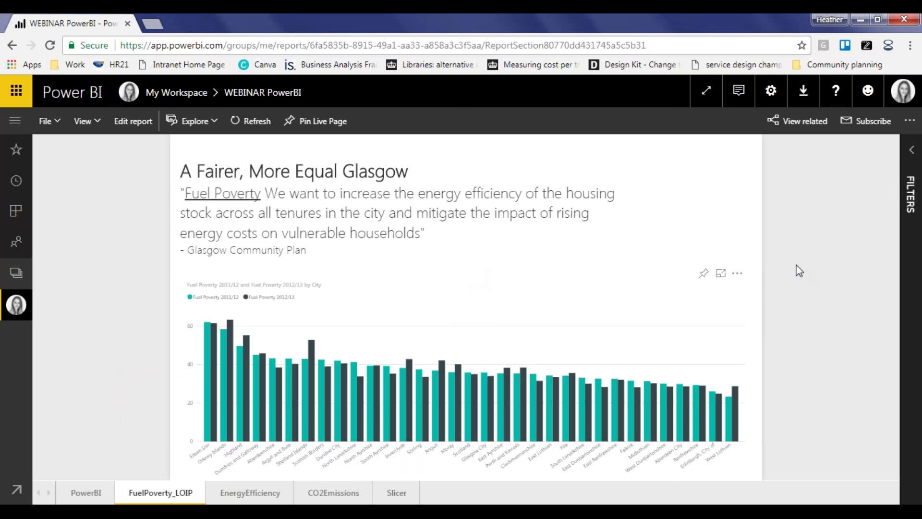
# Examine the fuel poverty by city chart in focus mode, highlighting the 2012/13 series and comparing East Ayrshire with Perth and Kinross.
pyautogui.click(722, 278)
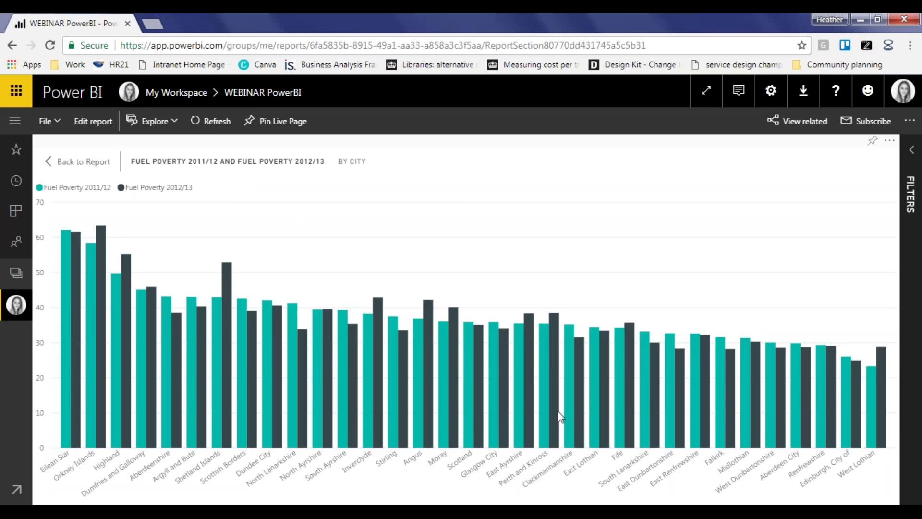
pyautogui.moveTo(497, 423)
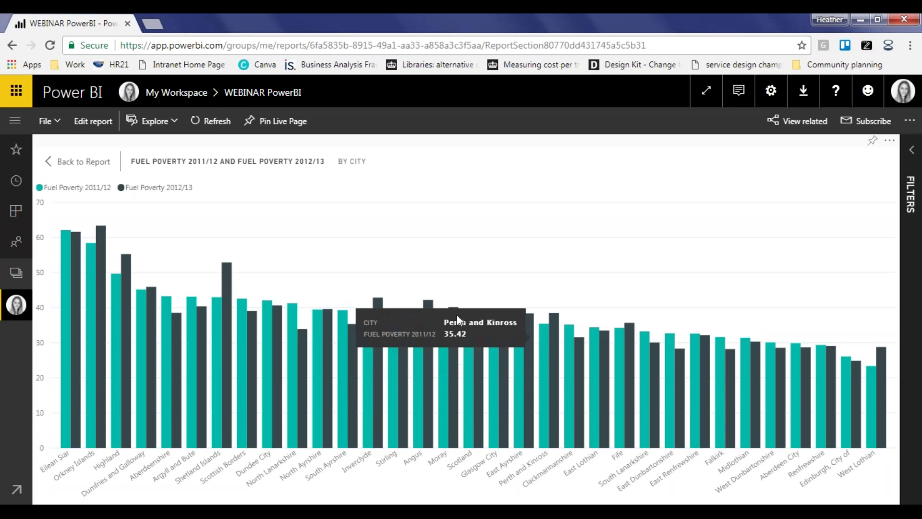
pyautogui.click(123, 189)
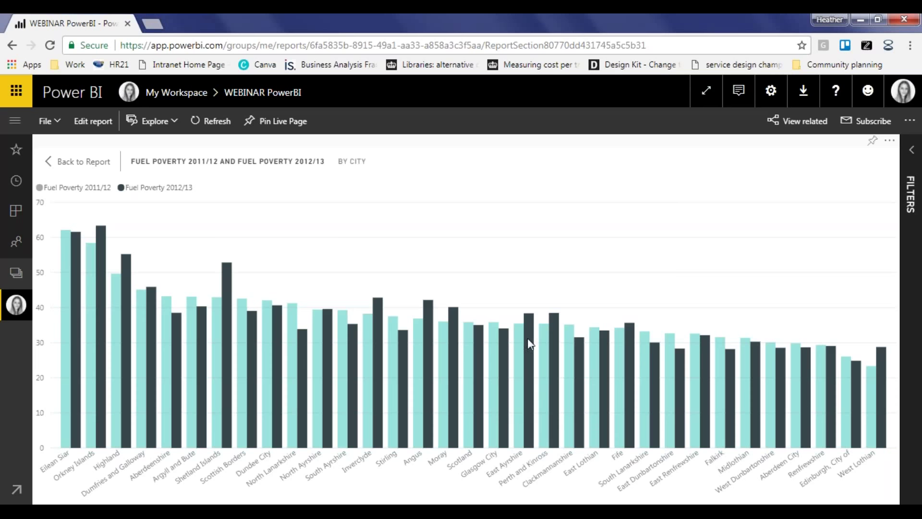
pyautogui.moveTo(519, 333)
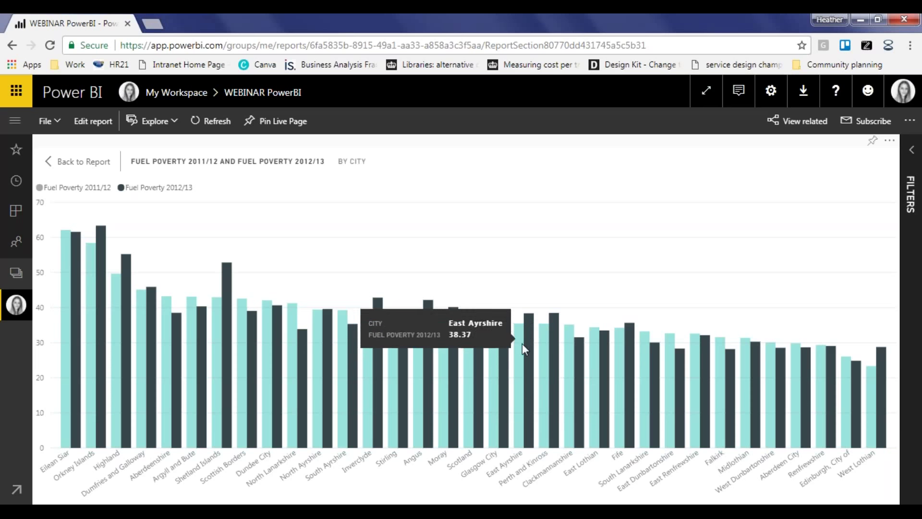
pyautogui.moveTo(566, 339)
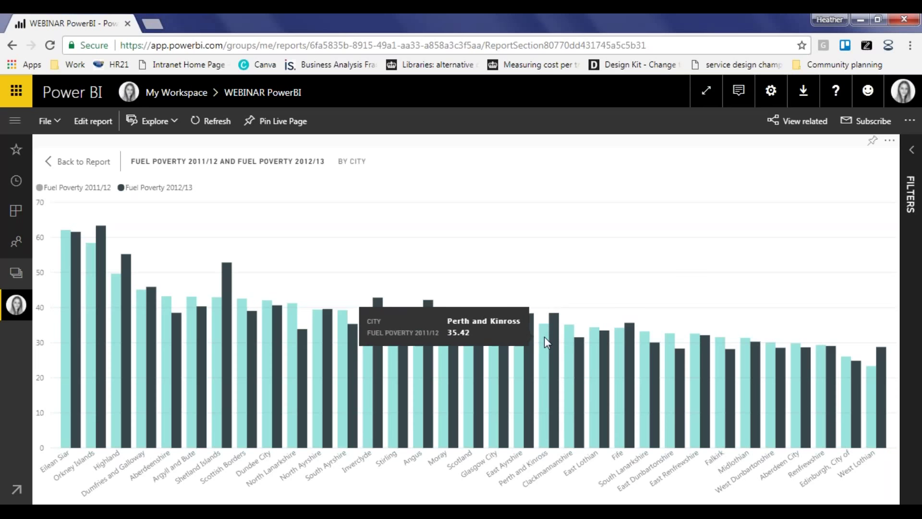
pyautogui.click(103, 163)
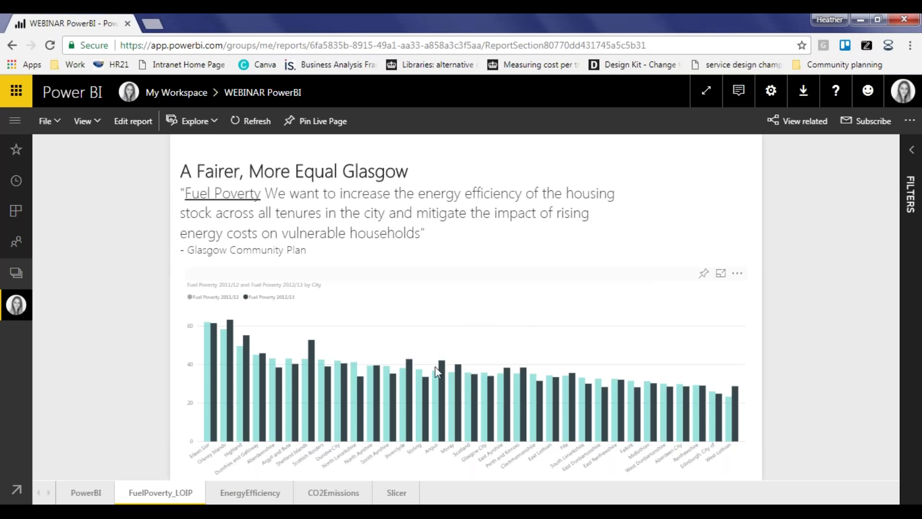
# View the Get Data options and the available file sources for importing data.
pyautogui.click(16, 491)
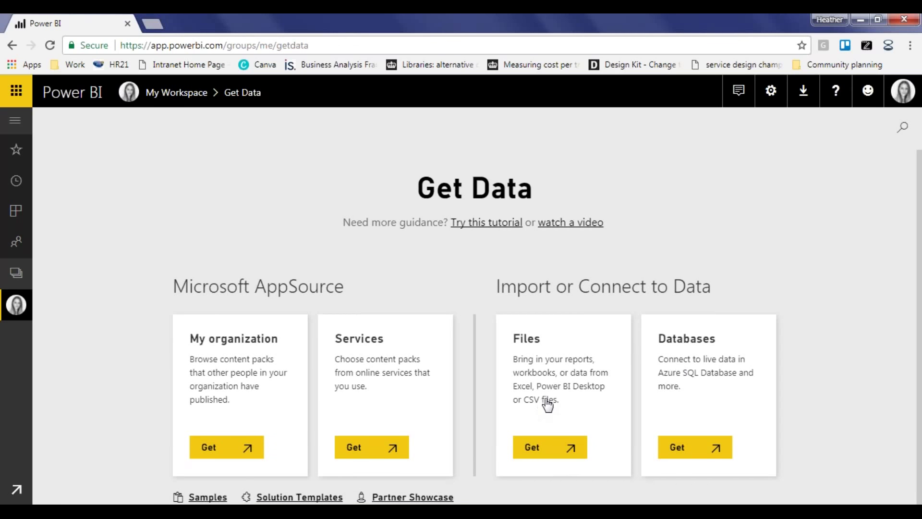
pyautogui.click(548, 453)
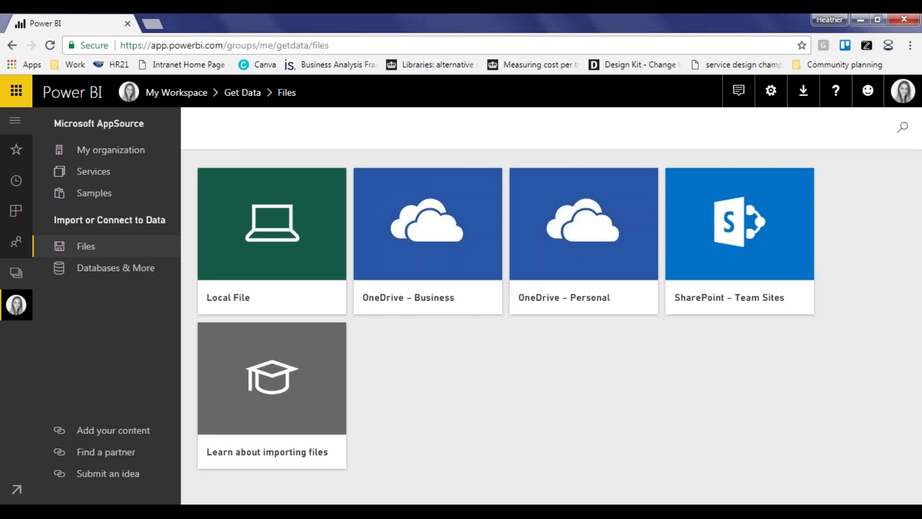
pyautogui.click(16, 490)
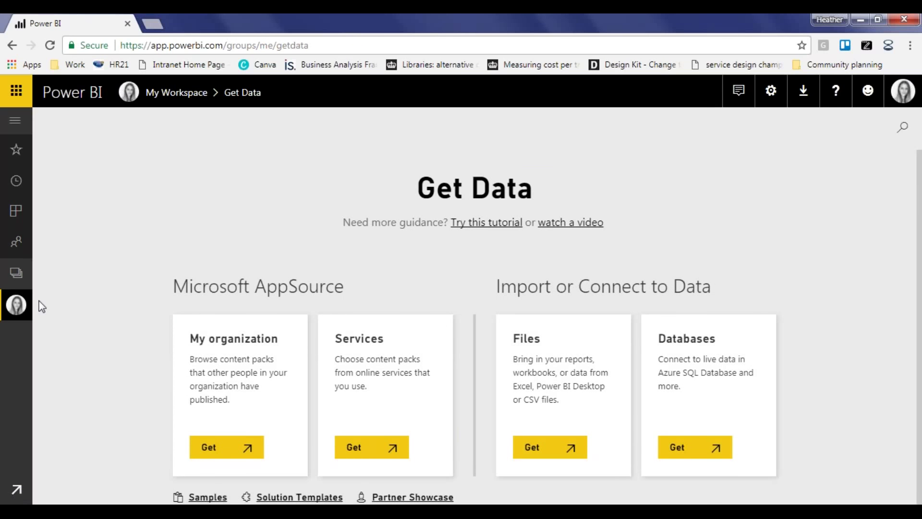
# Open the WEBINAR PowerBI report from the reports in My Workspace.
pyautogui.click(17, 304)
pyautogui.click(156, 191)
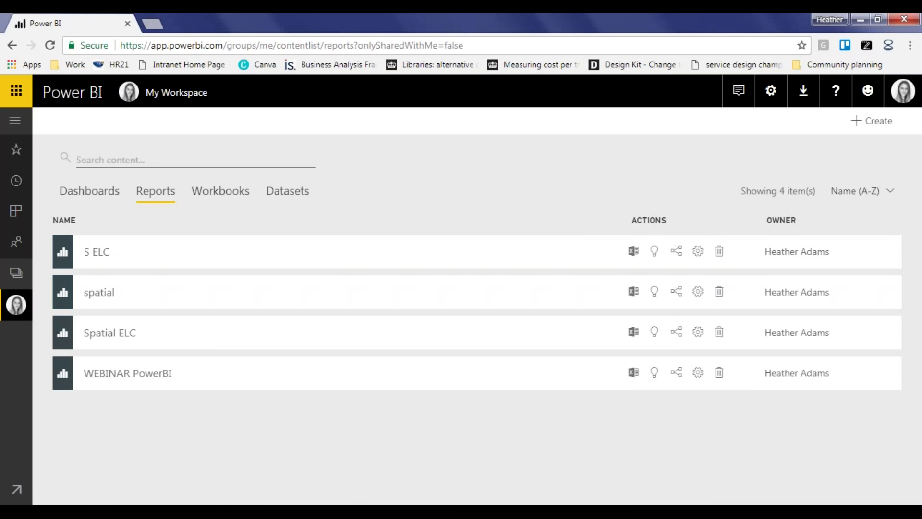
pyautogui.click(155, 376)
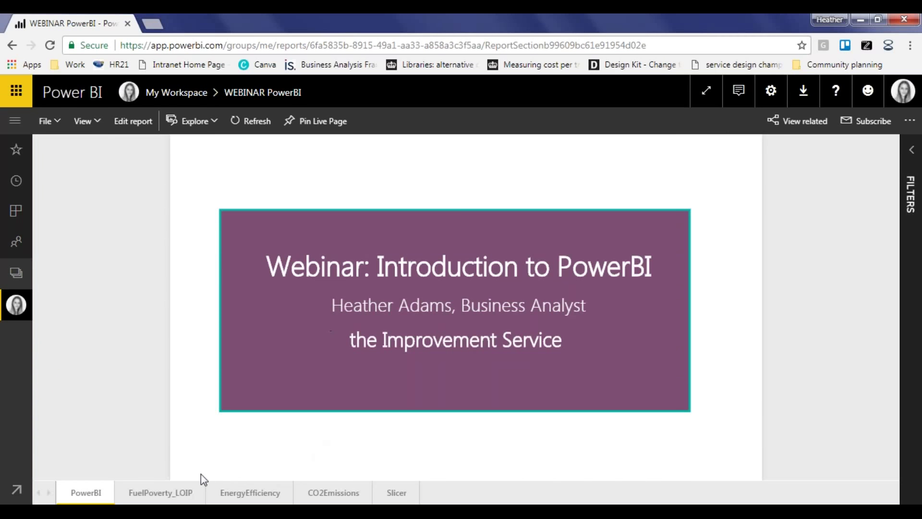
# Open the FuelPoverty_LOIP page for editing and check which fields the EPC_Postcodes table contains.
pyautogui.click(195, 490)
pyautogui.click(133, 121)
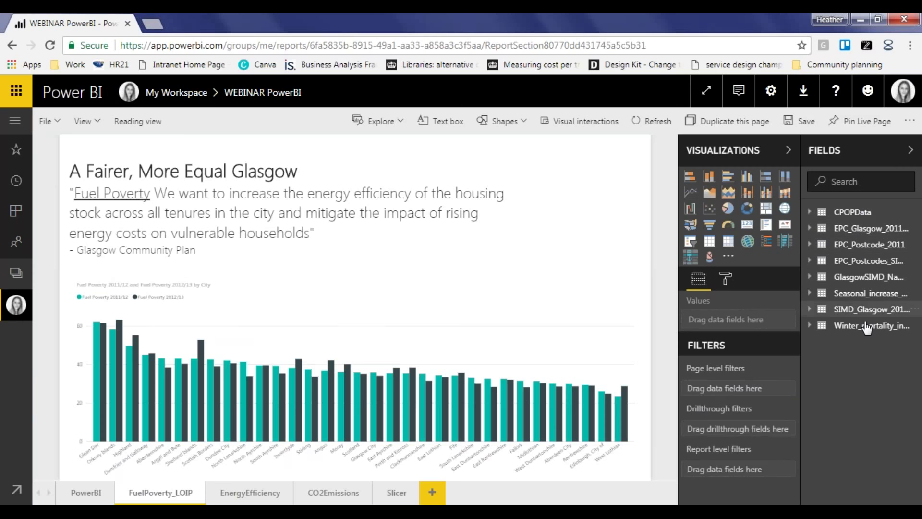
pyautogui.click(809, 261)
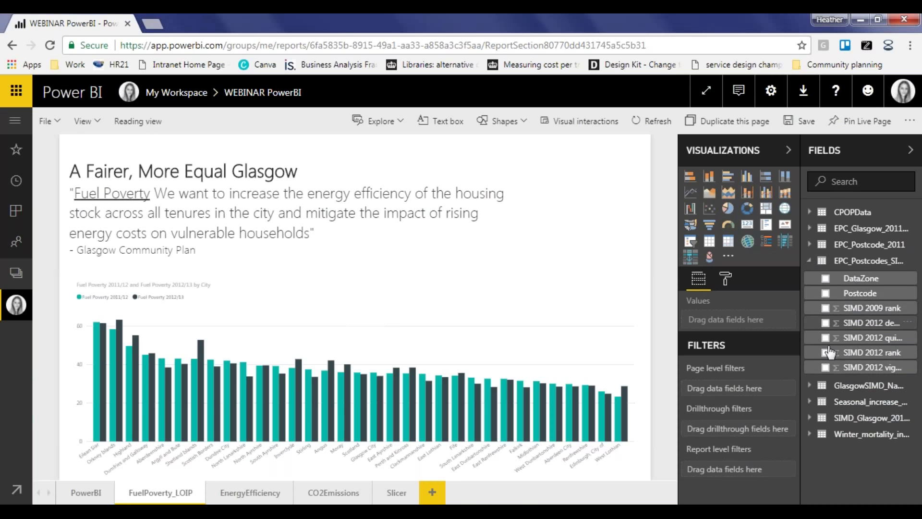
pyautogui.click(814, 263)
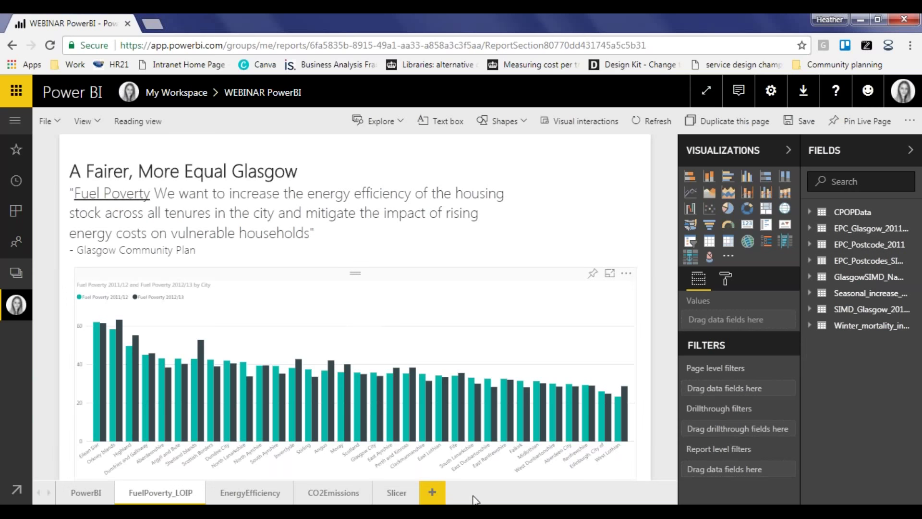
# Add a new report page with a visual of City, Fuel Poverty 2011/12 and Fuel Poverty 2012/13 from CPOPData.
pyautogui.click(434, 497)
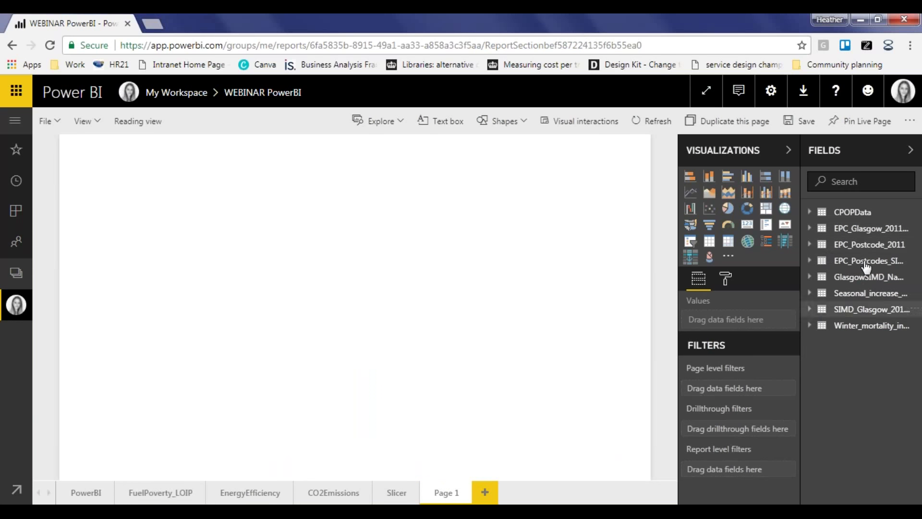
pyautogui.click(810, 212)
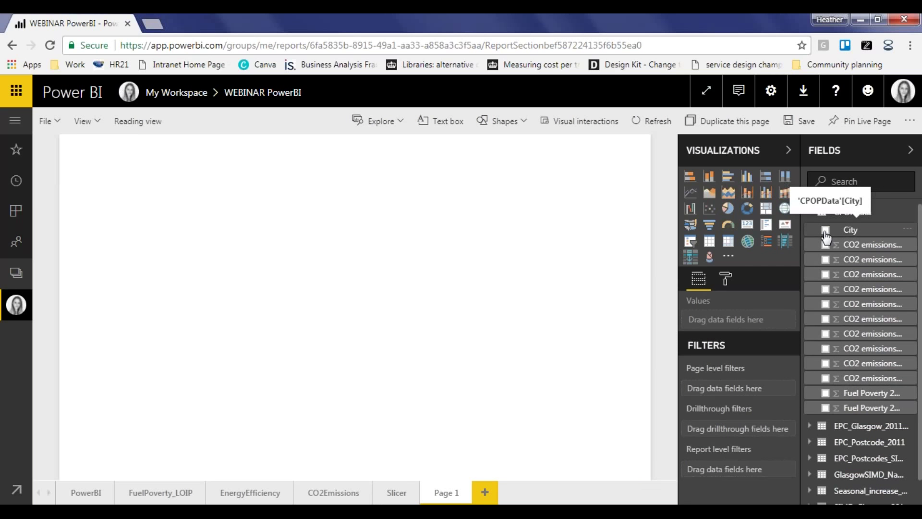
pyautogui.click(825, 232)
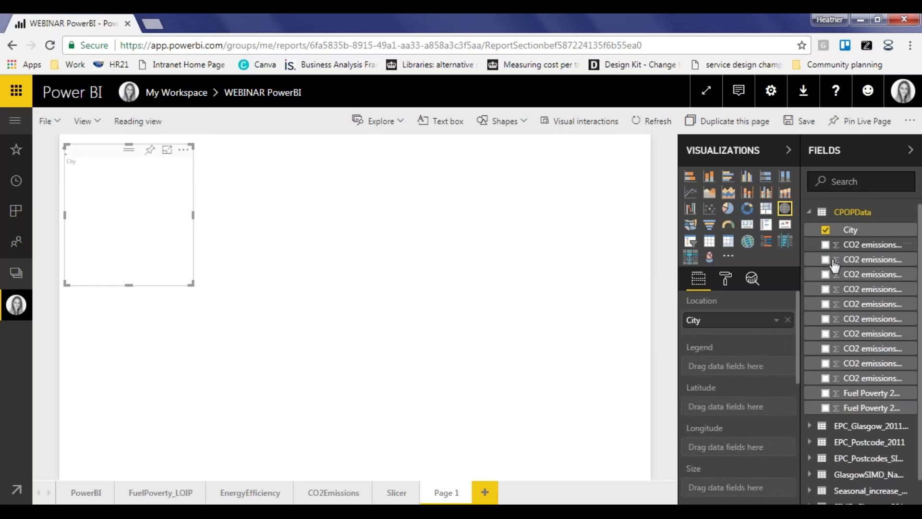
pyautogui.click(825, 392)
pyautogui.click(826, 409)
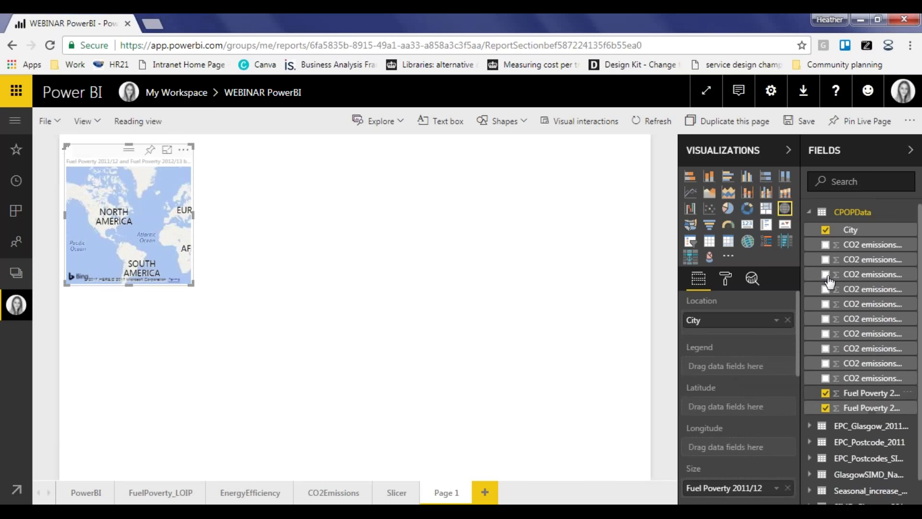
# Change the new visual to a clustered bar chart and enlarge it to fill the page.
pyautogui.click(728, 178)
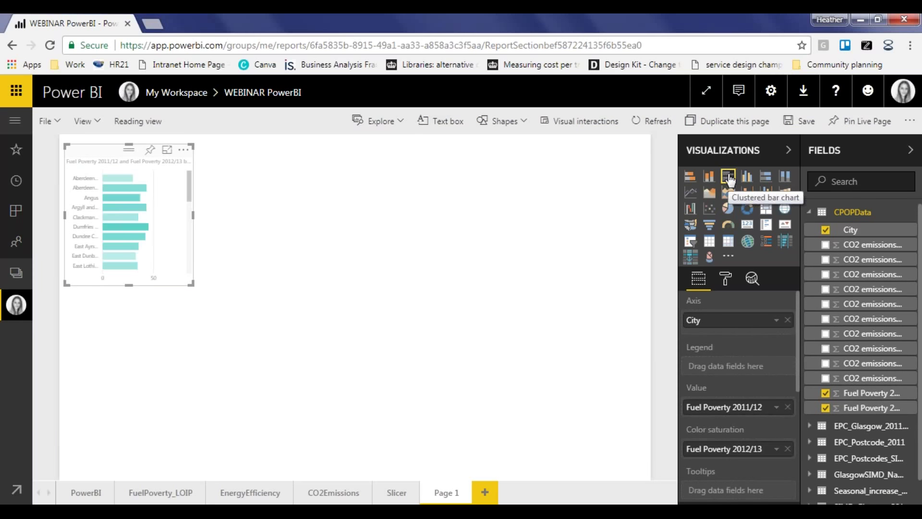
pyautogui.moveTo(192, 283); pyautogui.dragTo(649, 489)
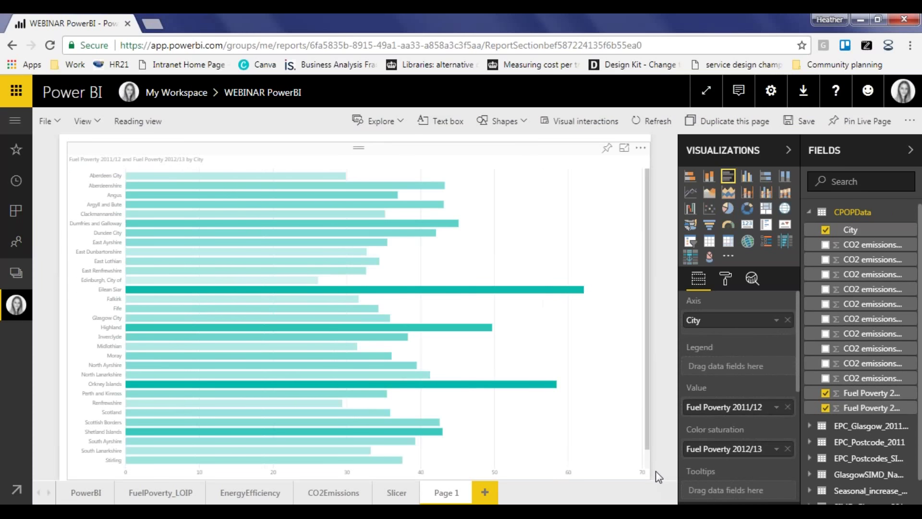
pyautogui.click(652, 455)
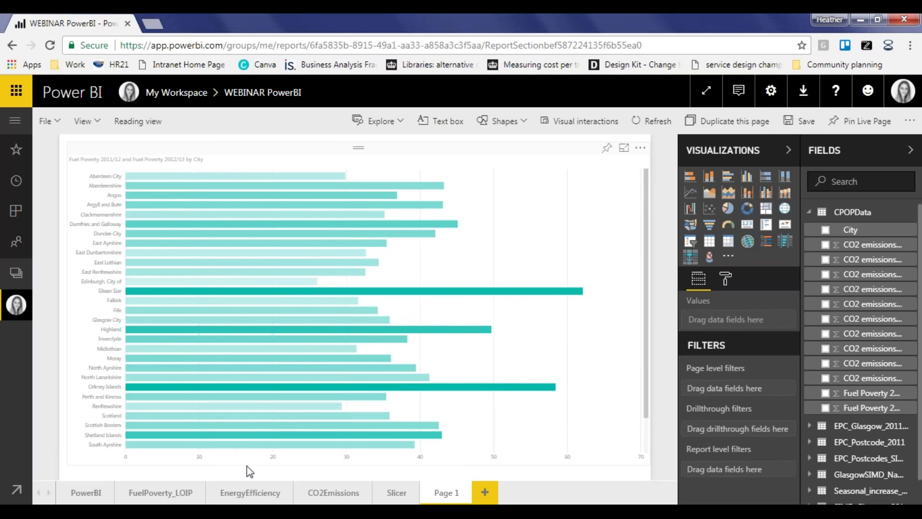
# Review the charts on the FuelPoverty_LOIP and EnergyEfficiency pages.
pyautogui.click(181, 494)
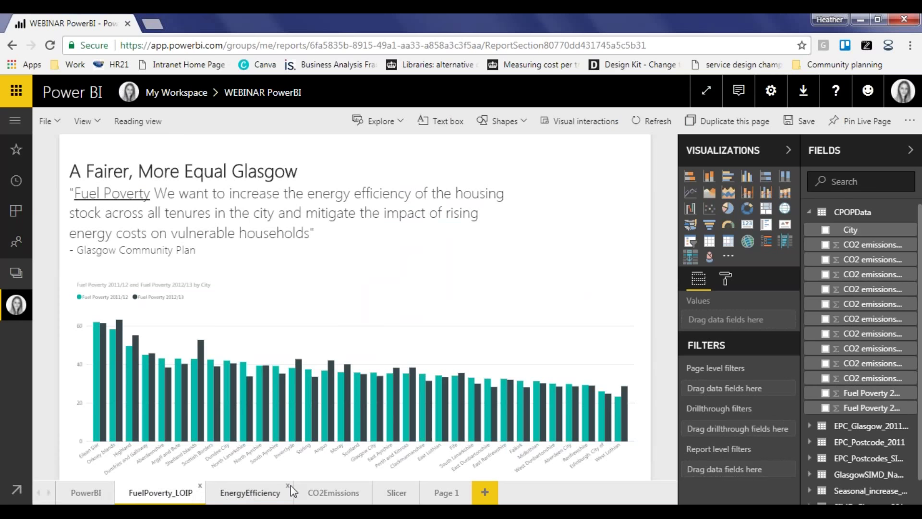
pyautogui.moveTo(99, 325)
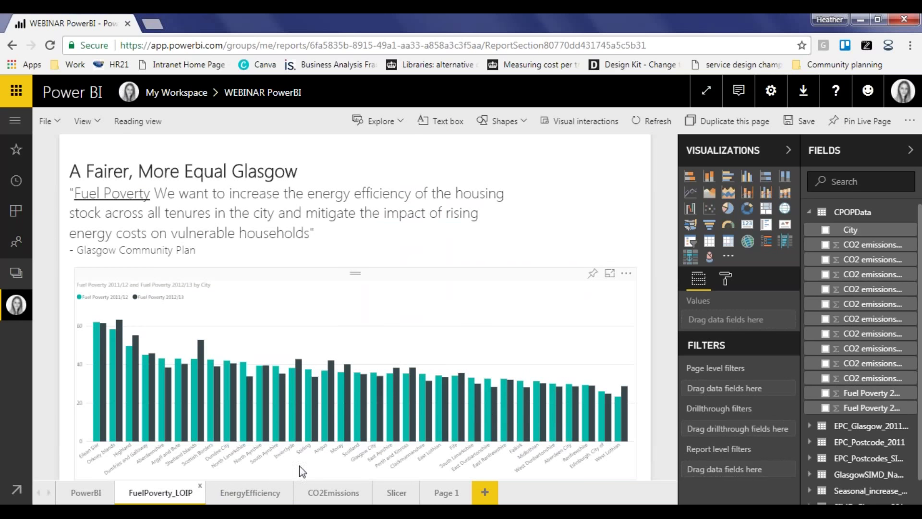
pyautogui.click(235, 495)
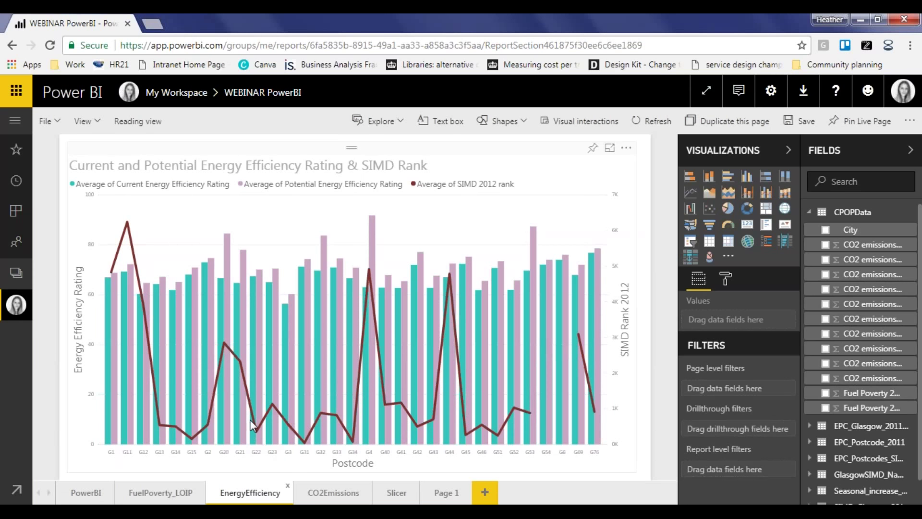
pyautogui.moveTo(245, 427)
# Inspect postcode G53 on the energy efficiency chart in focus mode, highlighting the SIMD 2012 rank line and the G53 columns.
pyautogui.click(609, 148)
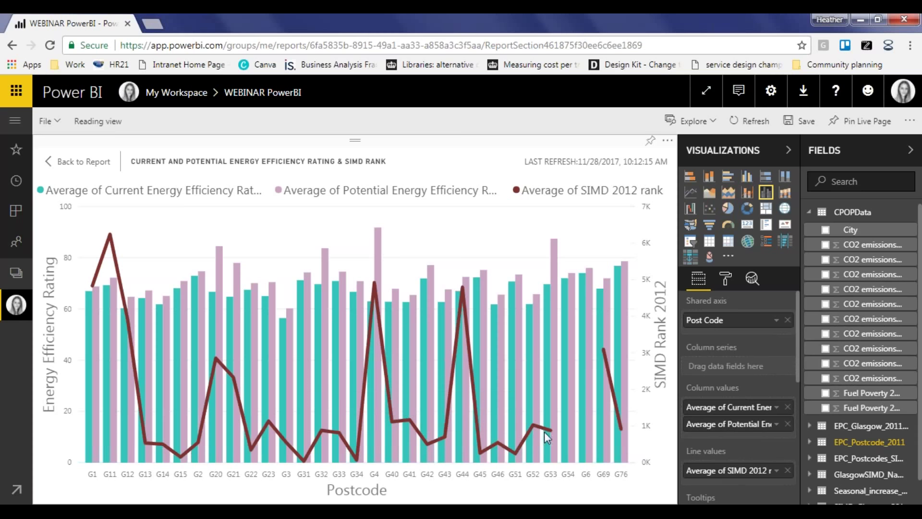
pyautogui.moveTo(550, 435)
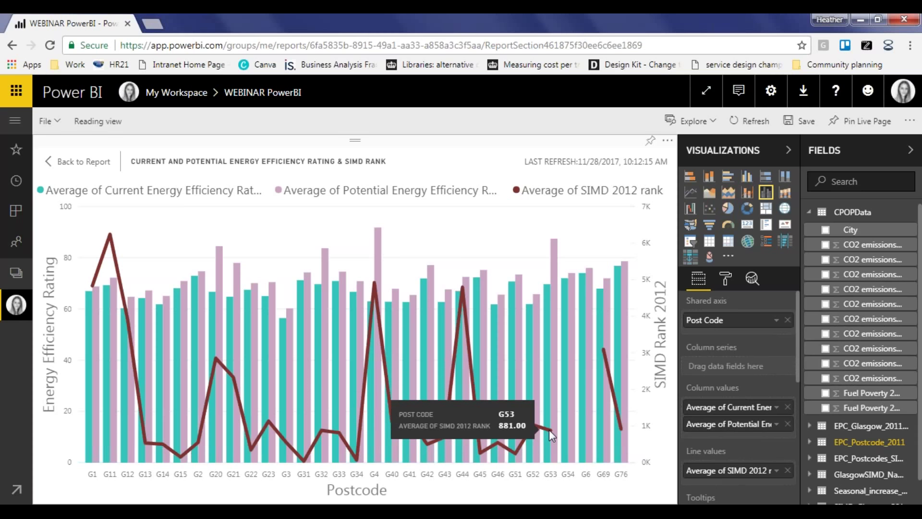
pyautogui.moveTo(547, 326)
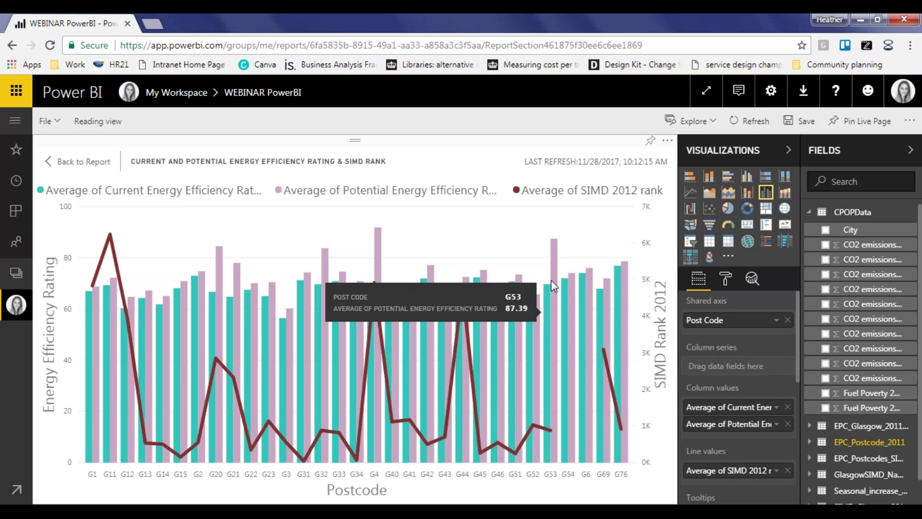
pyautogui.click(550, 432)
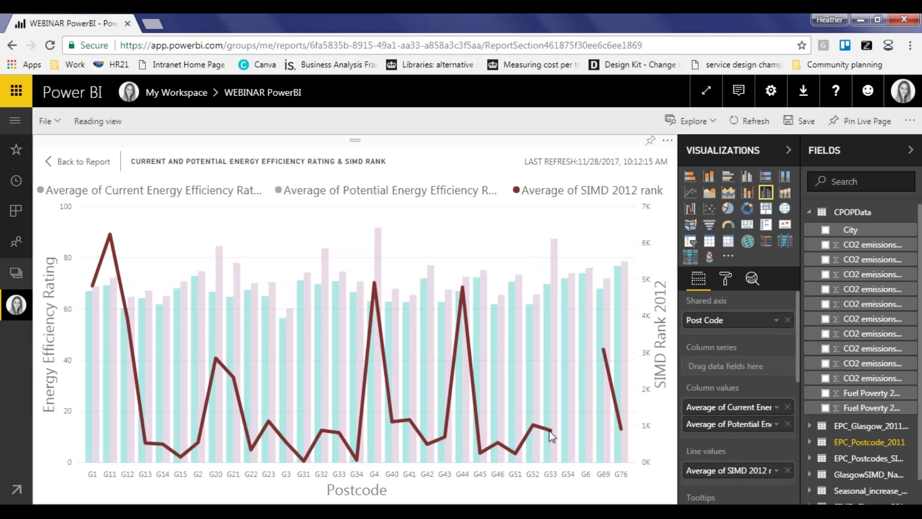
pyautogui.click(552, 459)
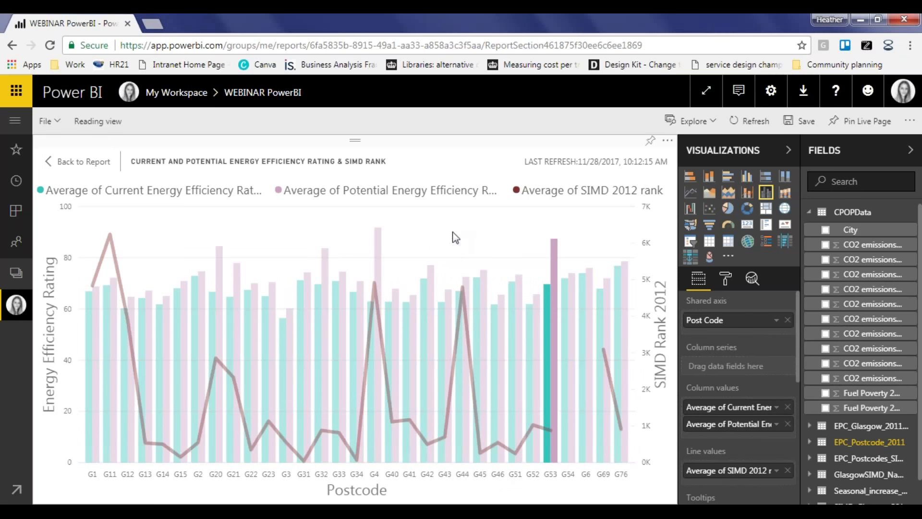
# Return to the EnergyEfficiency report page and clear the G53 highlight from the chart.
pyautogui.click(64, 165)
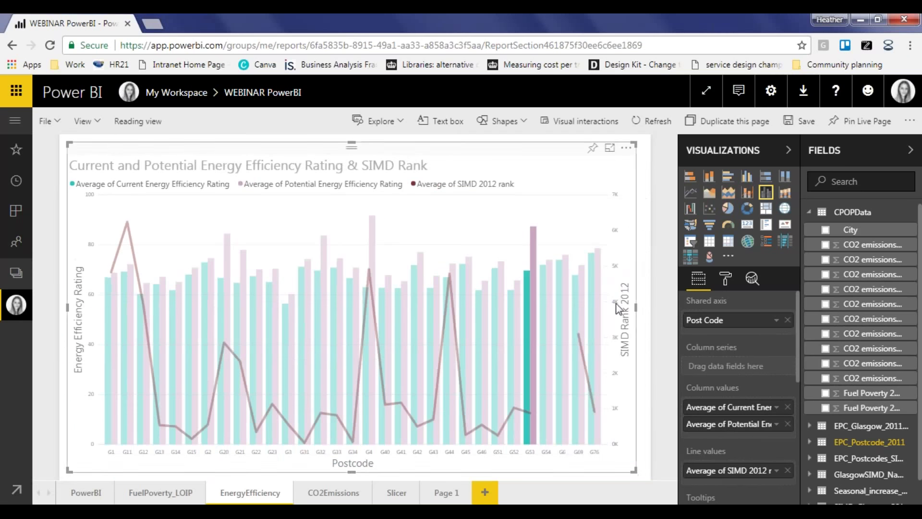
pyautogui.click(661, 290)
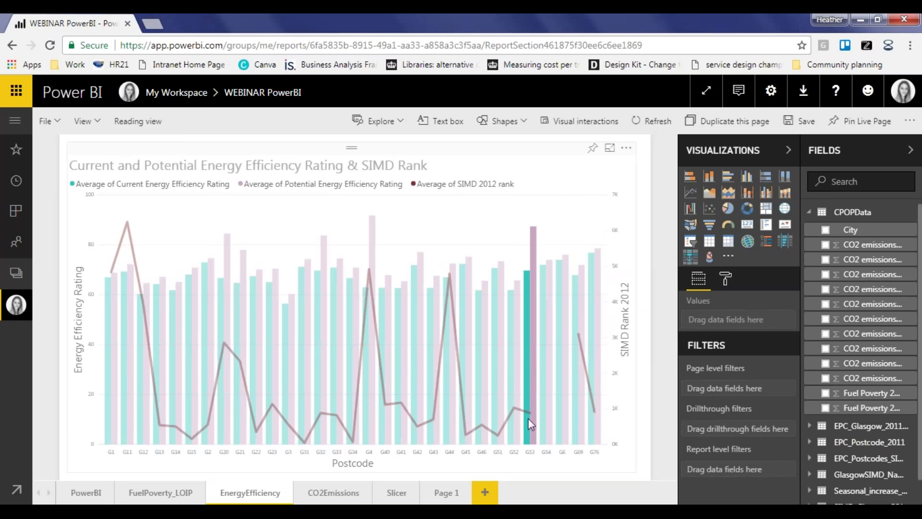
pyautogui.click(498, 310)
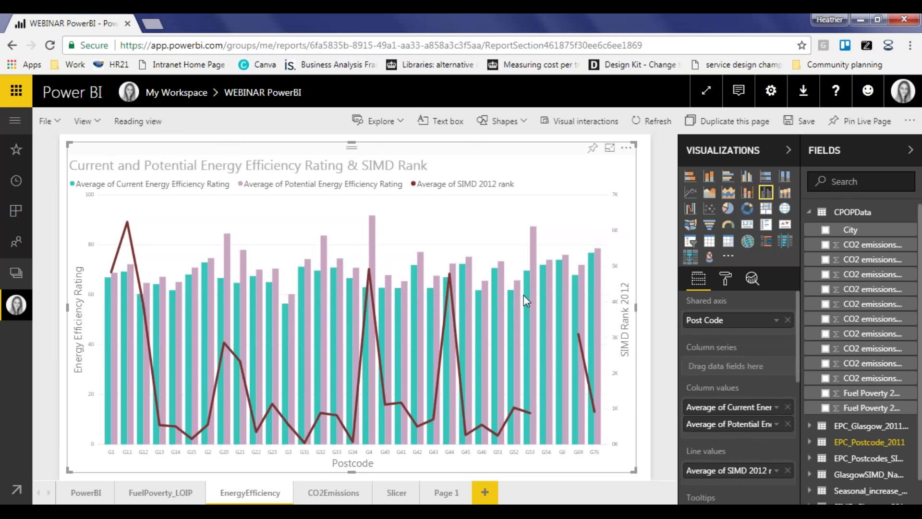
# On the CO2Emissions page, change the City page filter by removing Edinburgh, City of and Fife and adding Highland and Inverclyde.
pyautogui.click(341, 494)
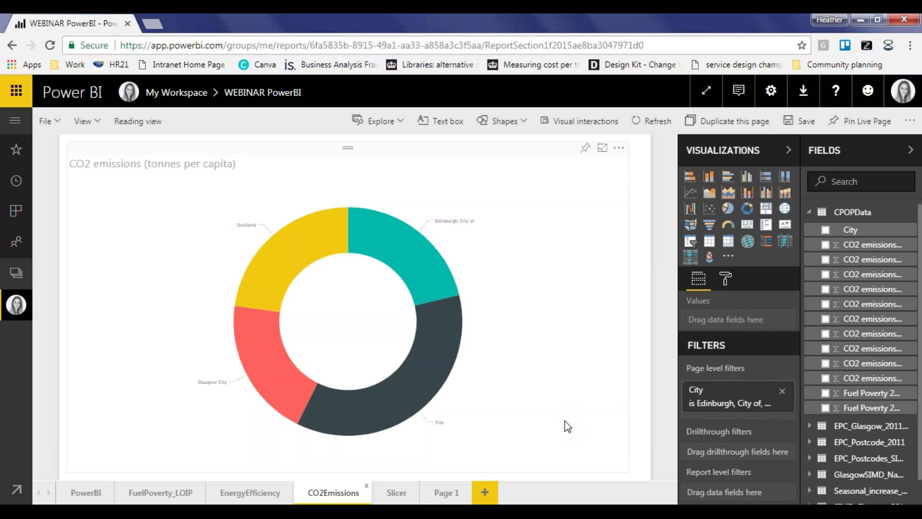
pyautogui.click(744, 405)
pyautogui.scroll(-3, 732, 436)
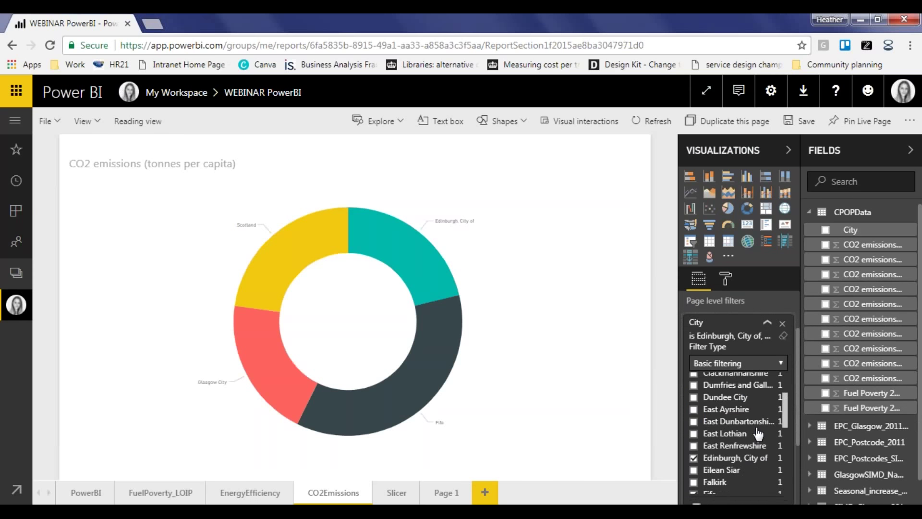
pyautogui.moveTo(785, 407); pyautogui.dragTo(788, 435)
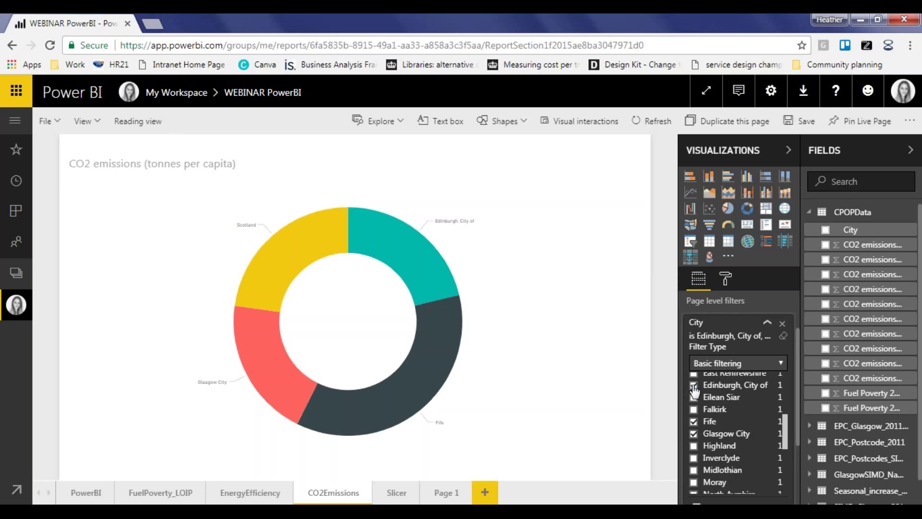
pyautogui.click(693, 423)
pyautogui.click(693, 385)
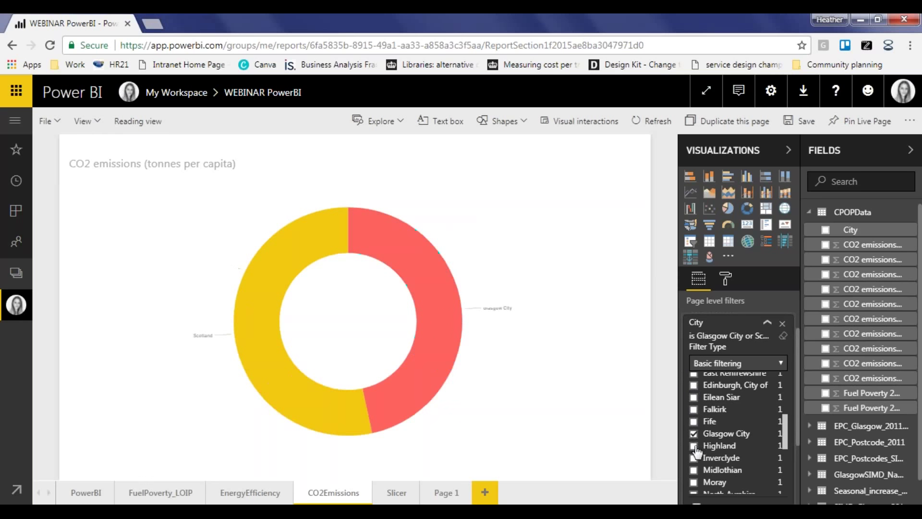
pyautogui.click(693, 446)
pyautogui.click(693, 457)
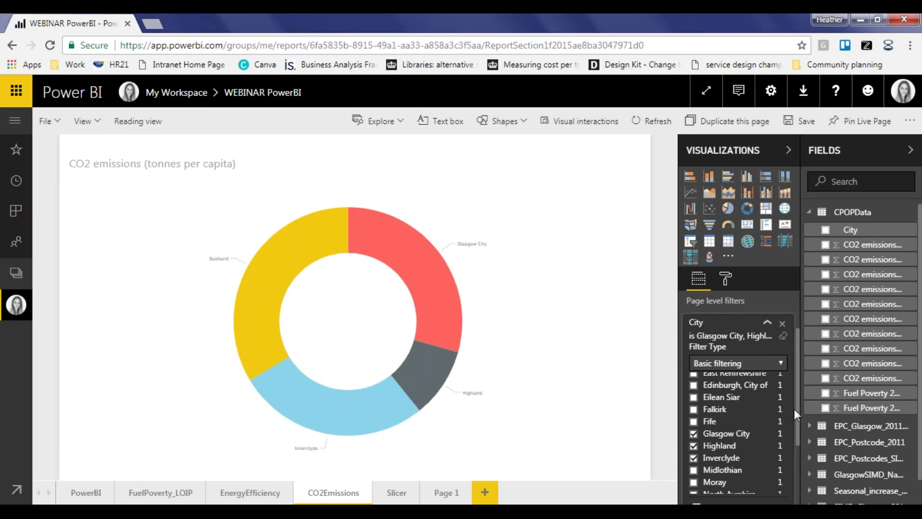
pyautogui.moveTo(796, 416); pyautogui.dragTo(797, 473)
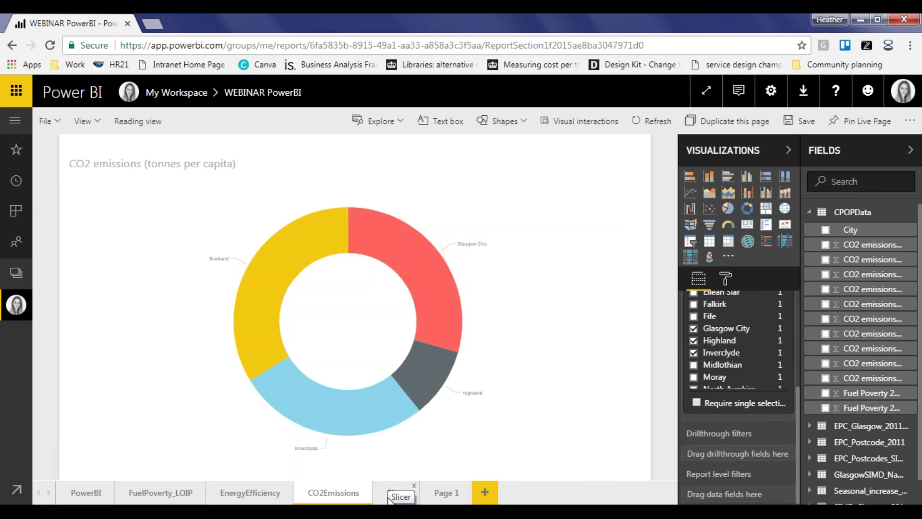
# Remove the Mean Winter Temp slicer from the Slicer page.
pyautogui.click(390, 497)
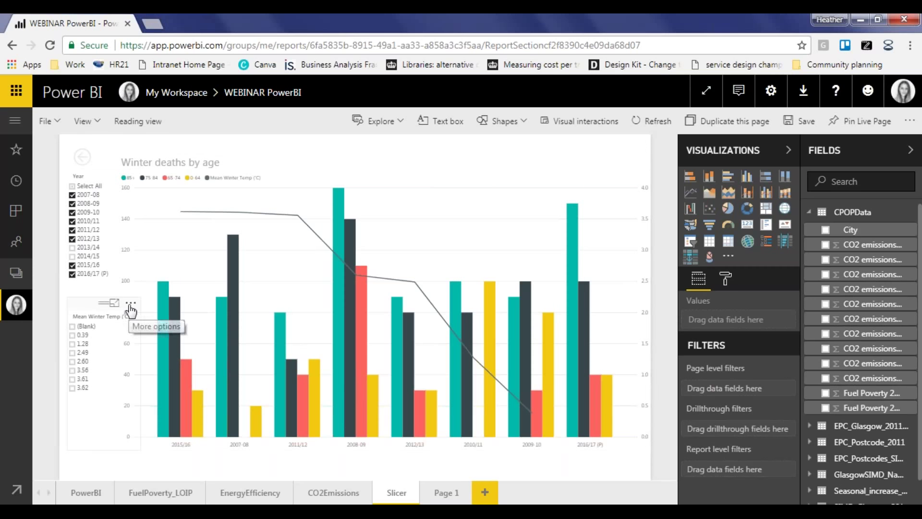
pyautogui.click(130, 303)
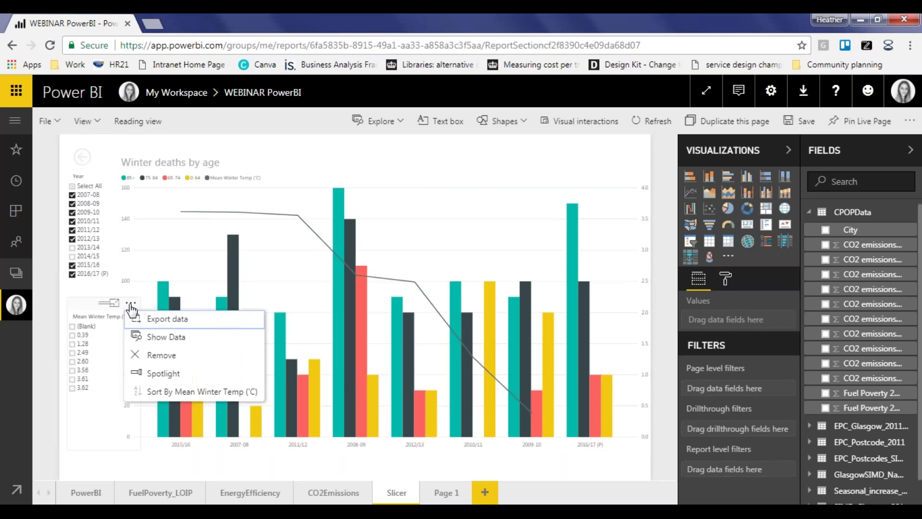
pyautogui.click(149, 357)
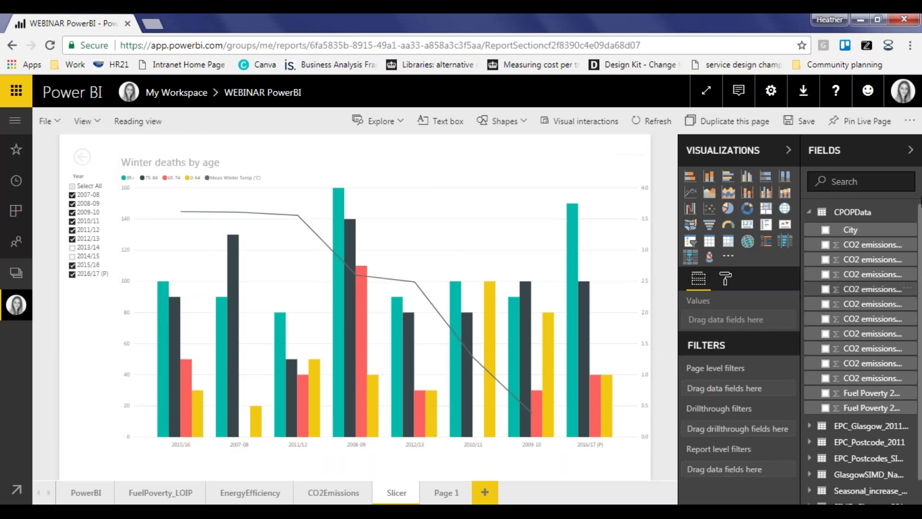
# Create a Mean Winter Temp slicer from the Seasonal_increase table and place it below the Year slicer.
pyautogui.click(810, 212)
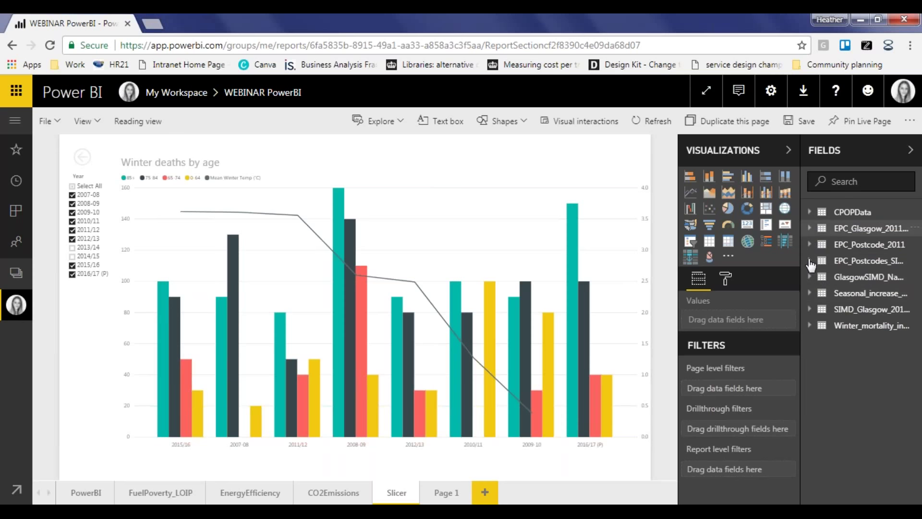
pyautogui.click(809, 294)
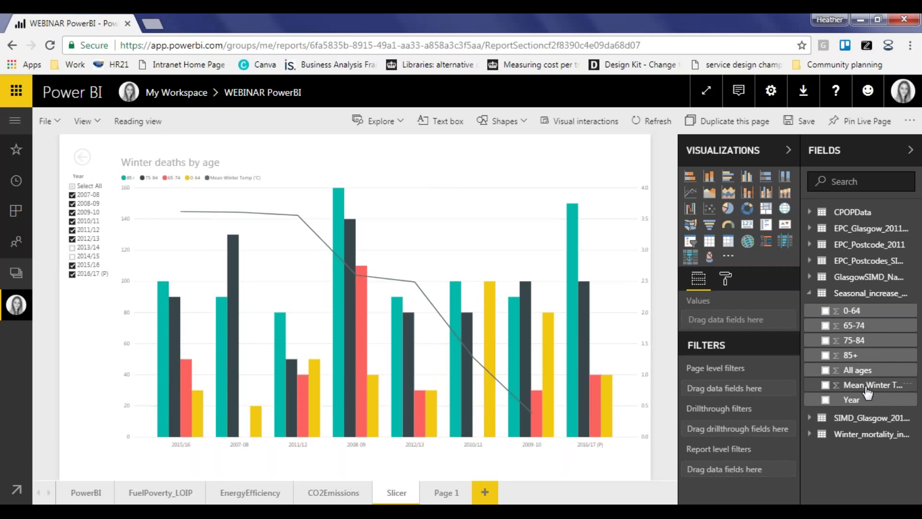
pyautogui.click(825, 387)
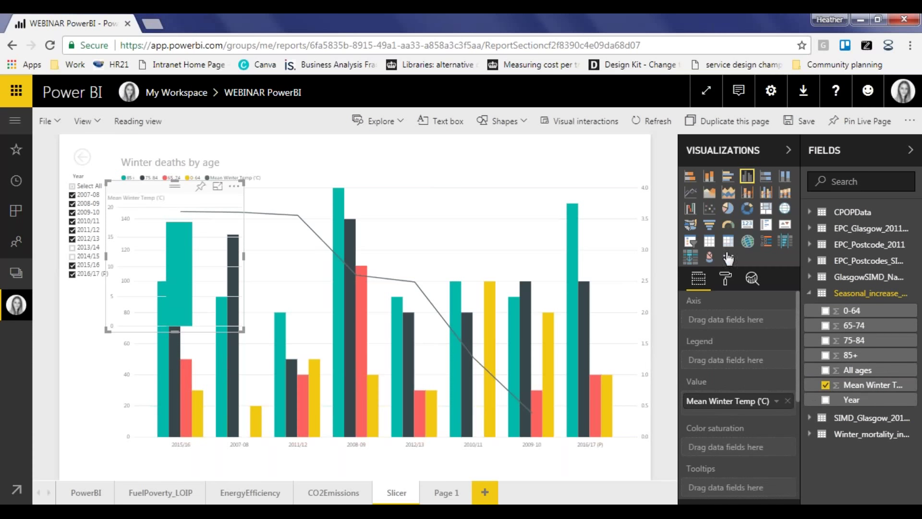
pyautogui.click(692, 243)
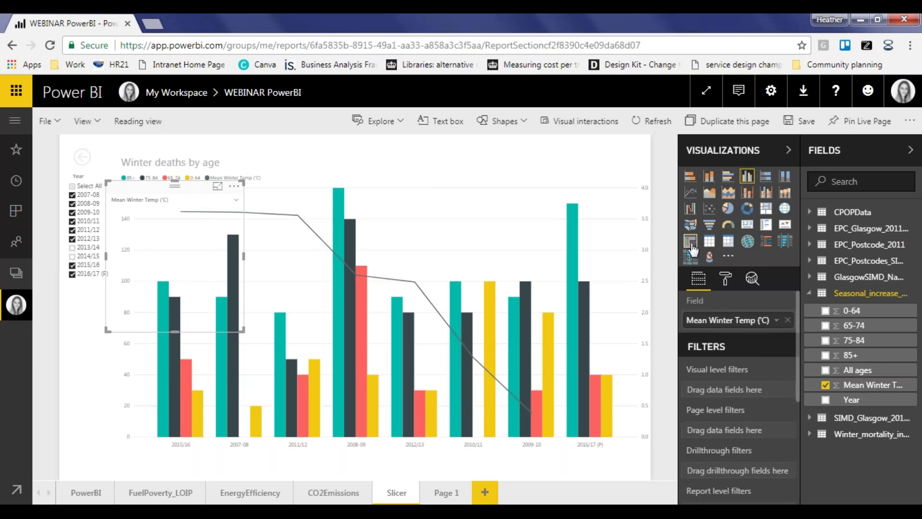
pyautogui.moveTo(175, 184); pyautogui.dragTo(134, 324)
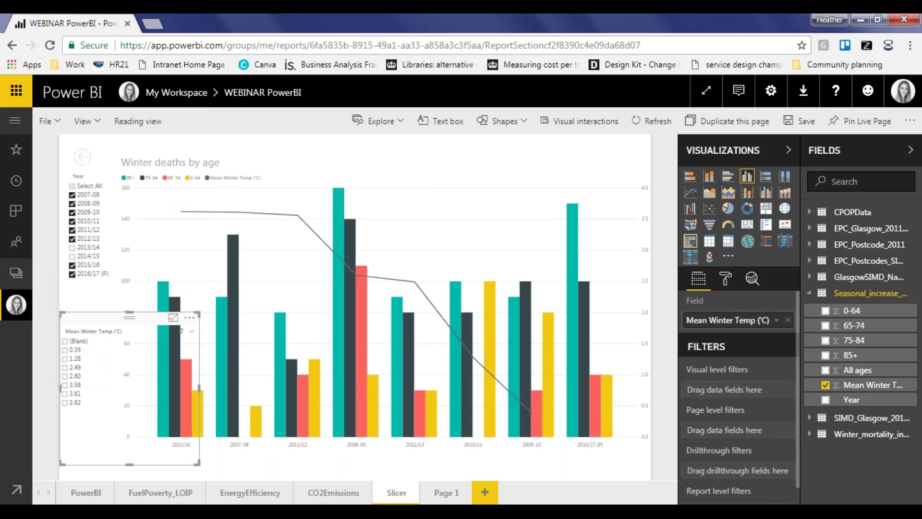
# Filter the winter deaths chart to a mean winter temperature of 2.49, and clear that selection.
pyautogui.click(81, 370)
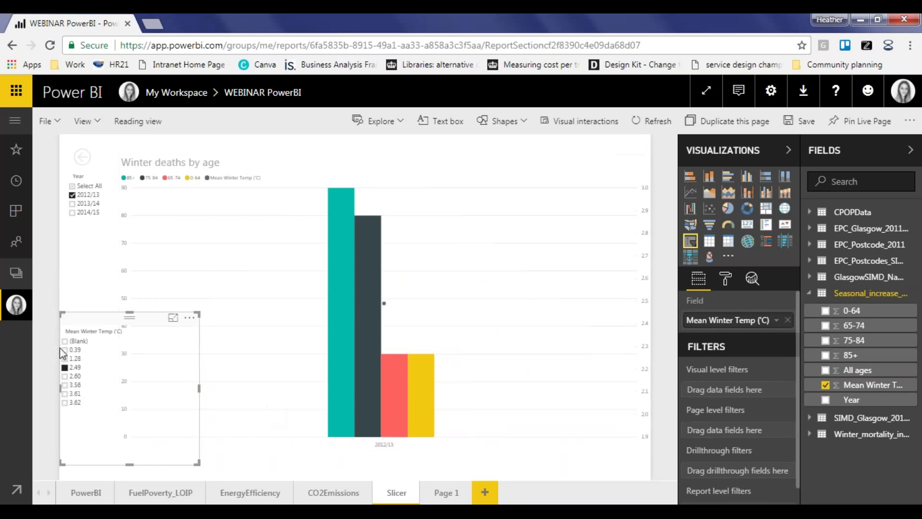
pyautogui.click(181, 332)
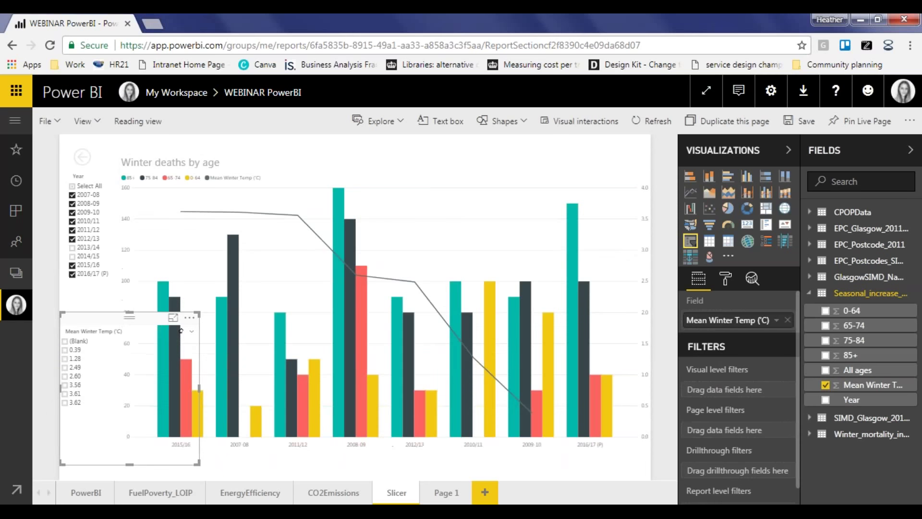
# Limit the Year slicer to 2007-08, 2008-09, 2009-10 and 2010/11.
pyautogui.click(85, 258)
pyautogui.click(86, 261)
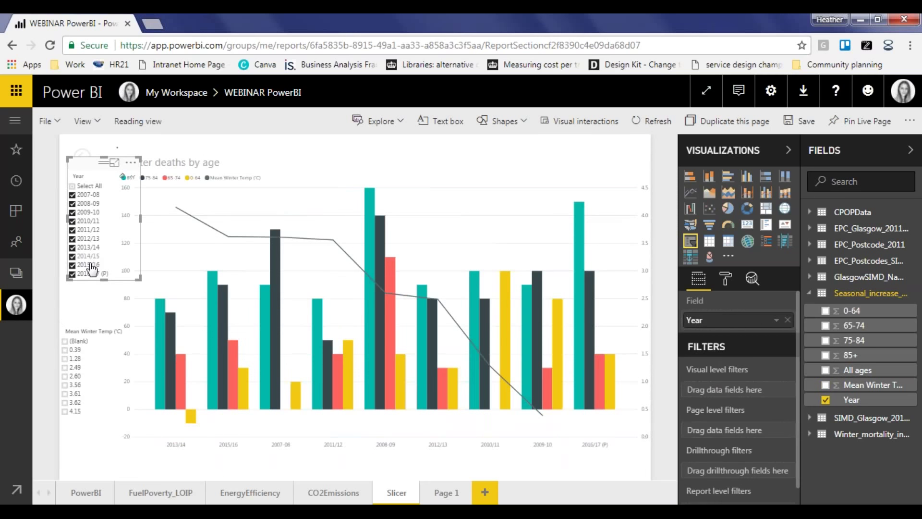
pyautogui.click(86, 259)
pyautogui.click(86, 248)
pyautogui.click(86, 239)
pyautogui.click(87, 231)
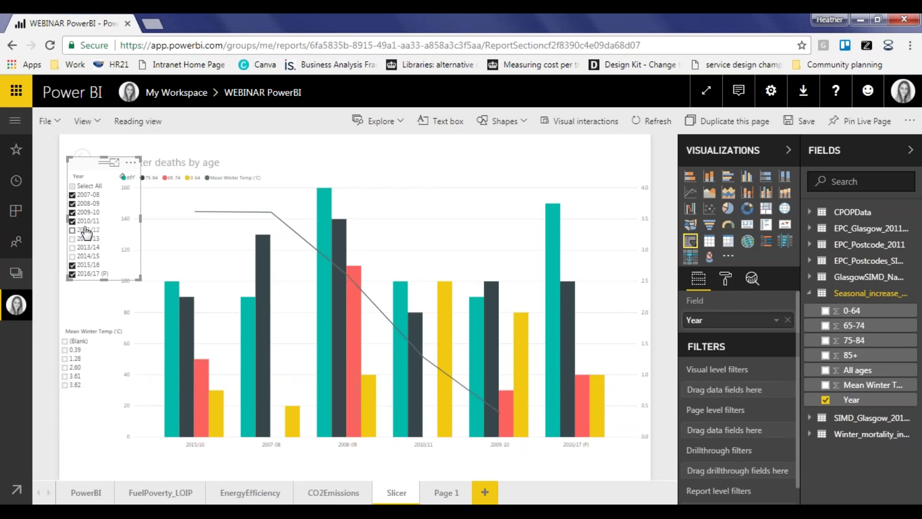
pyautogui.click(85, 266)
pyautogui.click(85, 274)
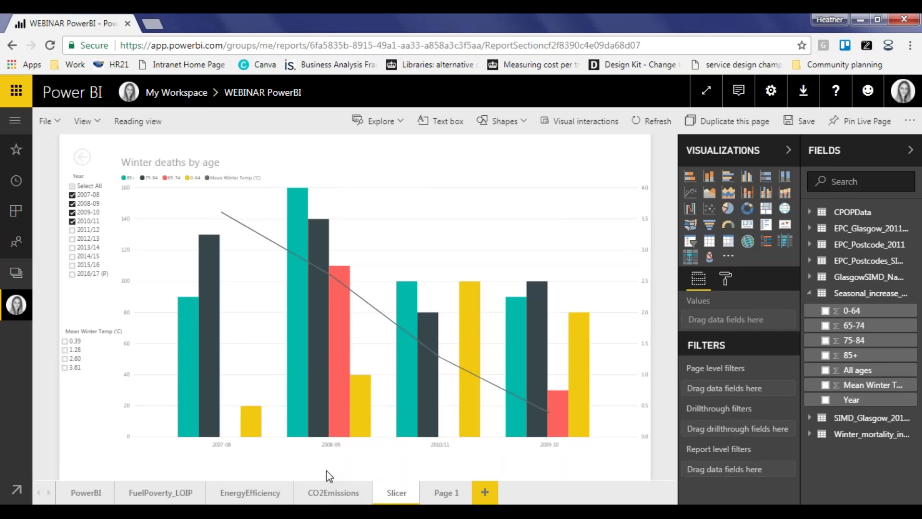
# Go back through the CO2Emissions page to the EnergyEfficiency page and review its combined column and line chart.
pyautogui.click(331, 495)
pyautogui.click(264, 495)
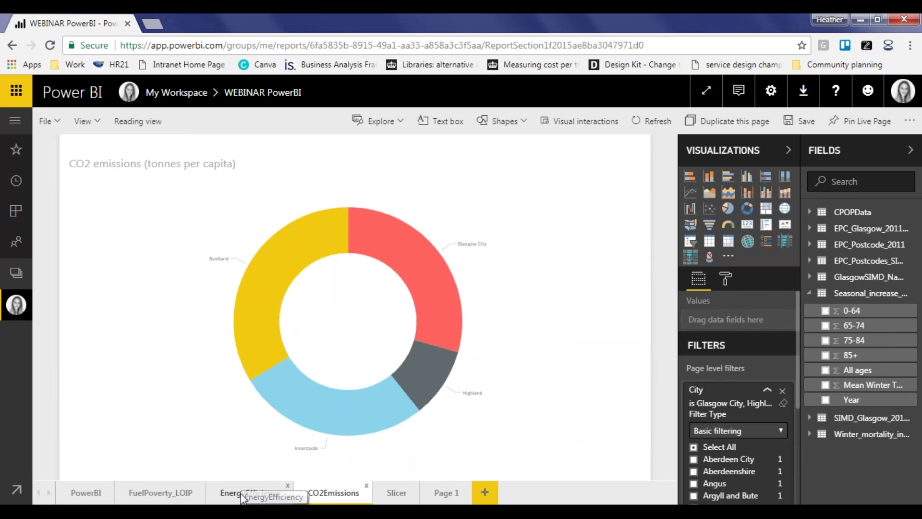
pyautogui.moveTo(409, 440)
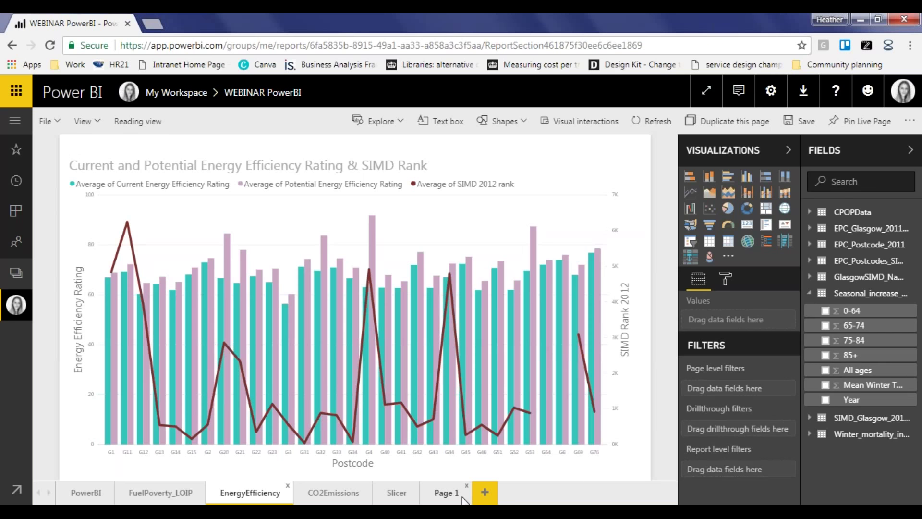
# Add a blank report page and check the fields of the EPC_Postcodes_SIMD table.
pyautogui.click(484, 496)
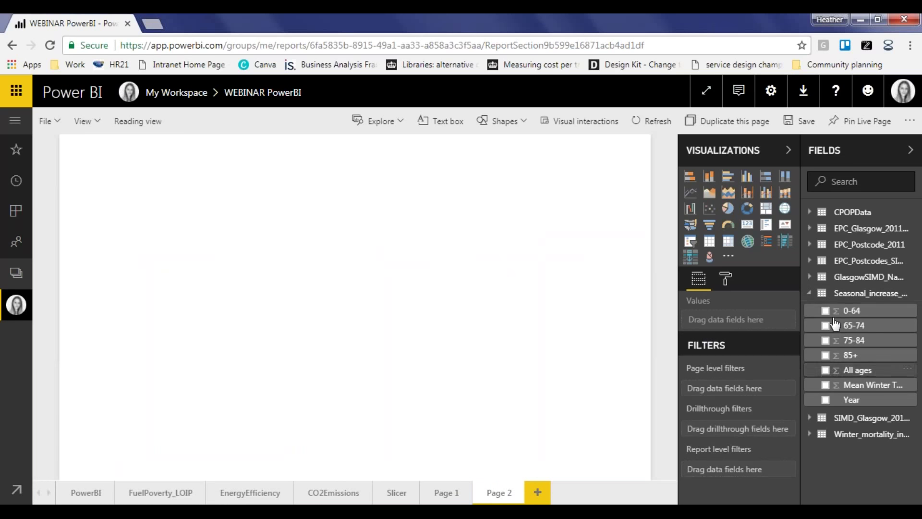
pyautogui.click(811, 295)
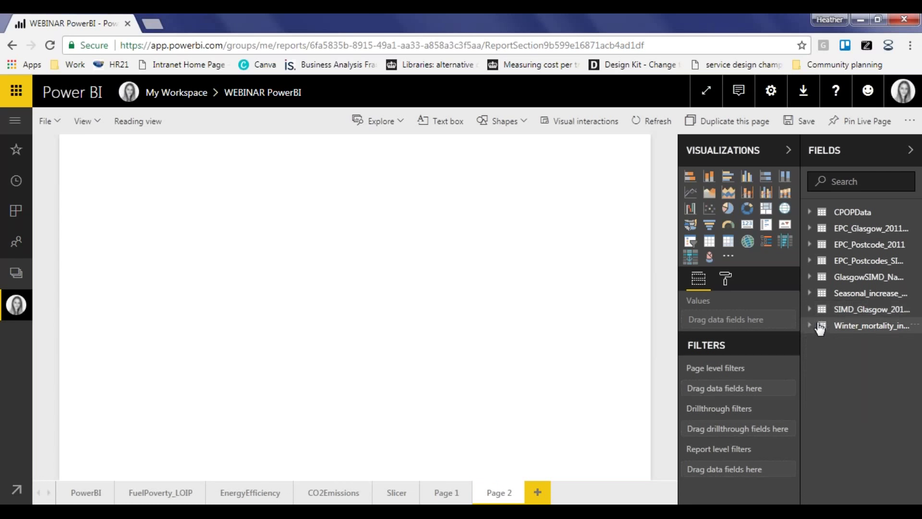
pyautogui.click(810, 262)
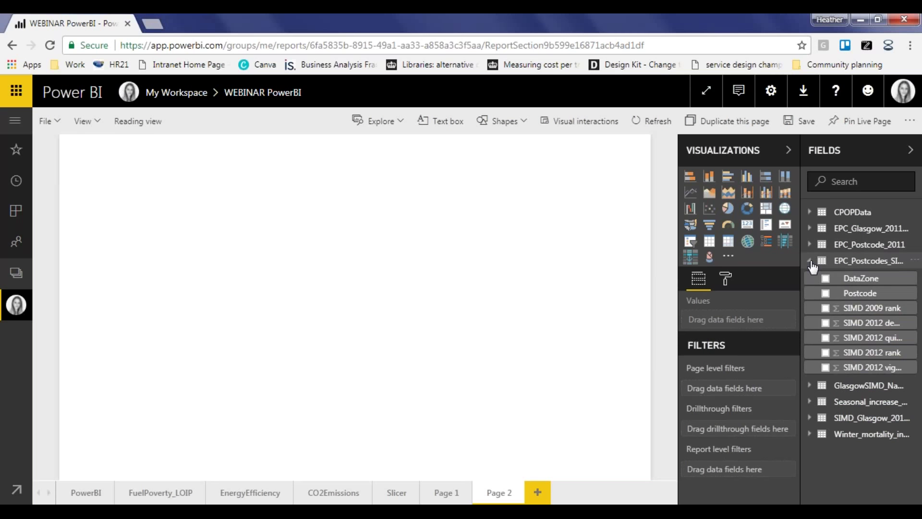
pyautogui.click(811, 262)
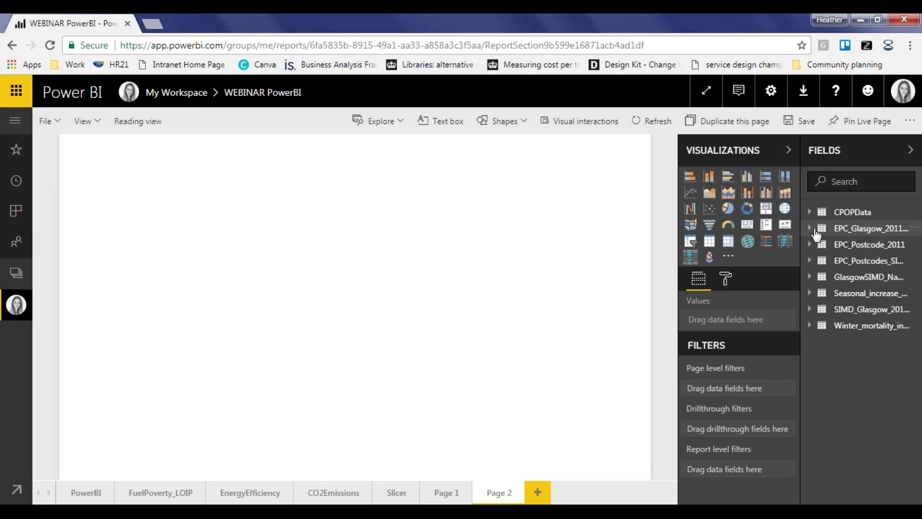
pyautogui.click(810, 229)
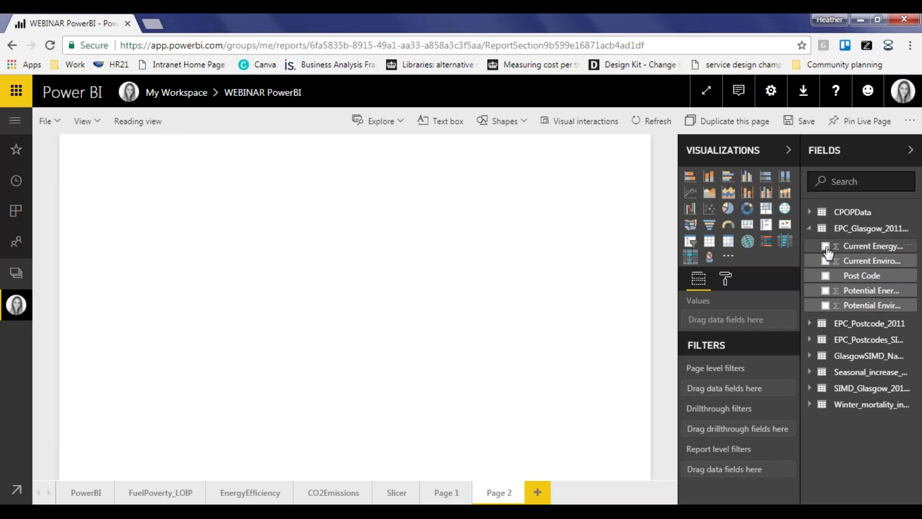
pyautogui.click(825, 246)
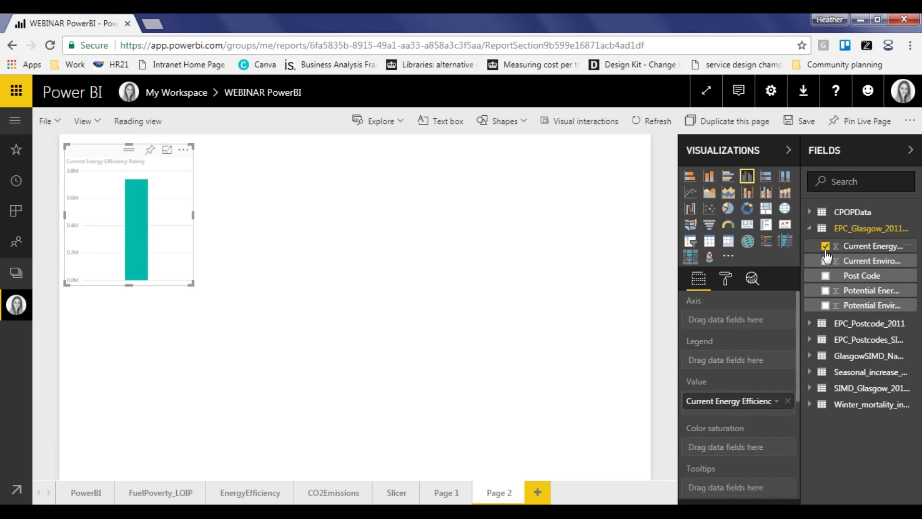
pyautogui.click(826, 290)
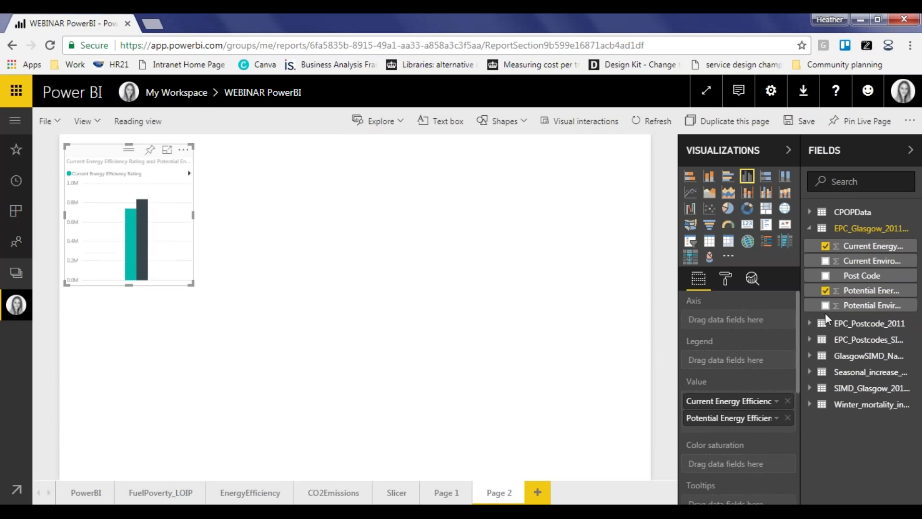
pyautogui.click(826, 291)
pyautogui.click(826, 247)
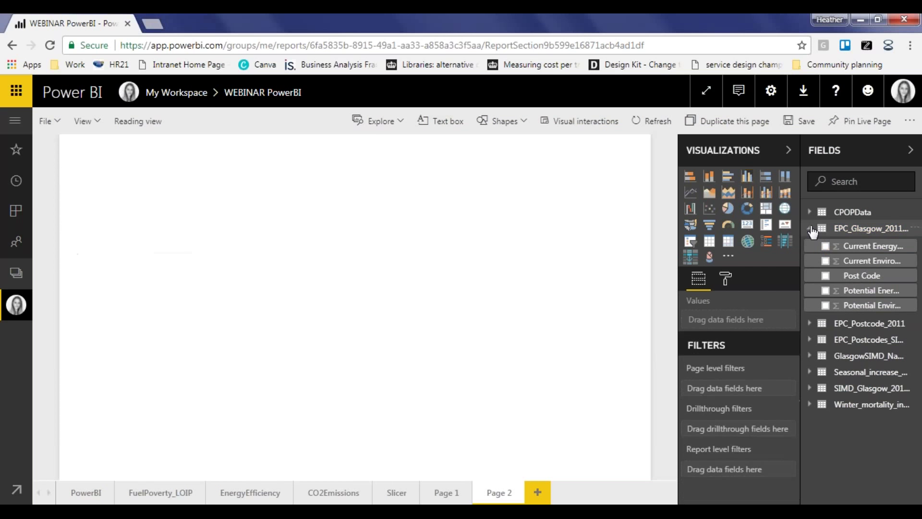
# Build a column chart of SIMD 2012 rank, Current and Potential Energy Efficiency Rating by Post Code from EPC_Postcode_2011, and enlarge it across the page.
pyautogui.click(812, 245)
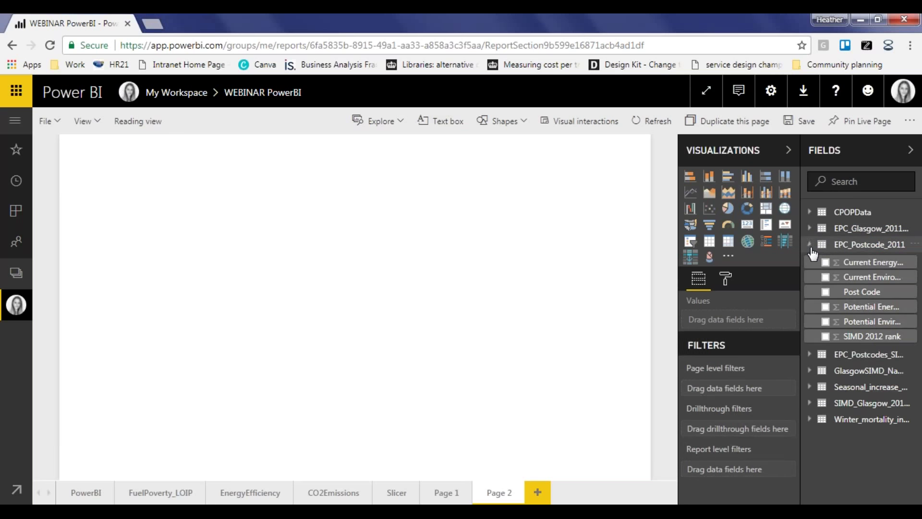
pyautogui.click(826, 336)
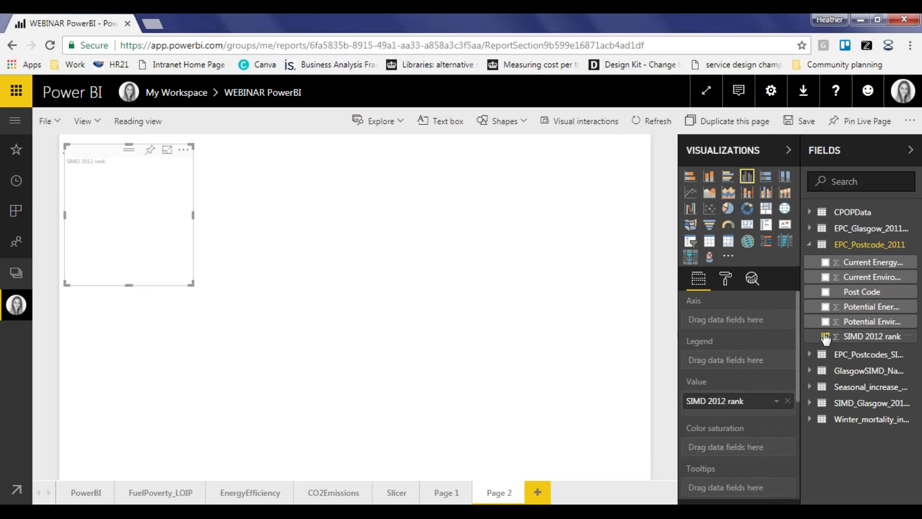
pyautogui.click(826, 262)
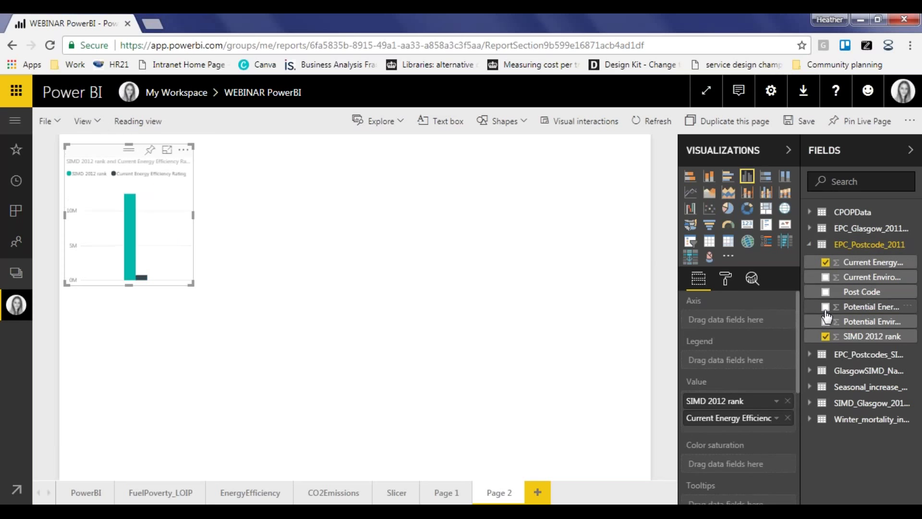
pyautogui.click(826, 307)
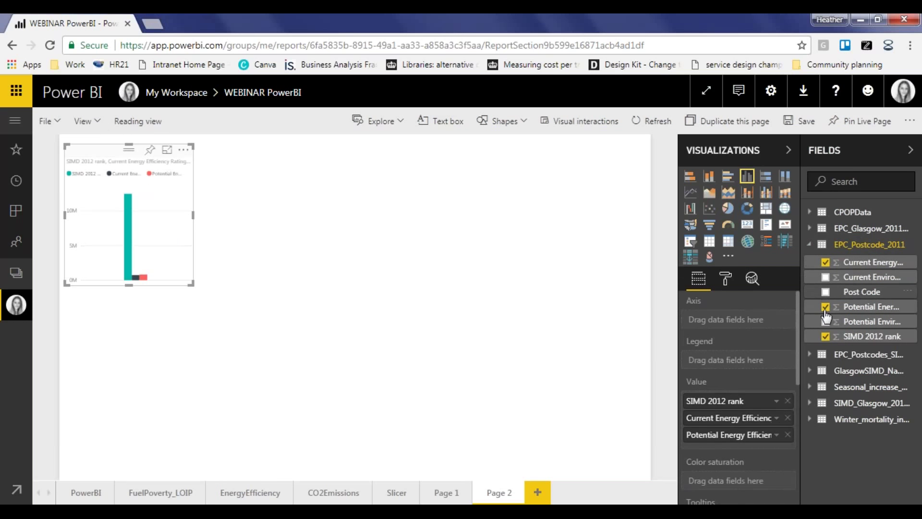
pyautogui.click(826, 292)
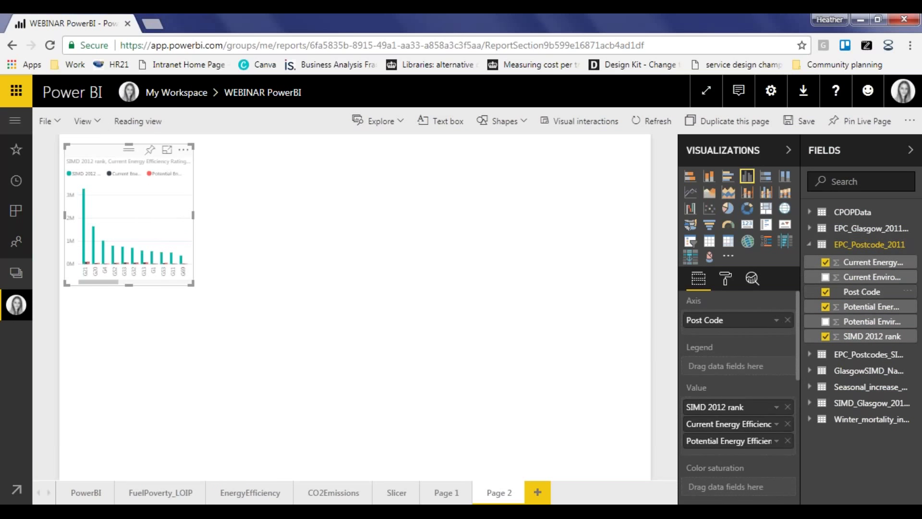
pyautogui.moveTo(191, 283); pyautogui.dragTo(620, 434)
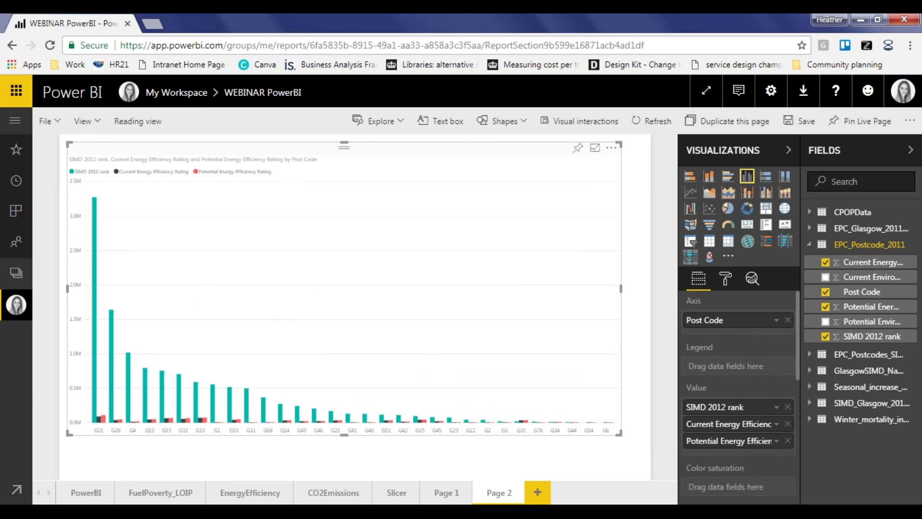
# Change the column chart to a map and inspect the details of the large G21 bubble in central Glasgow.
pyautogui.click(785, 208)
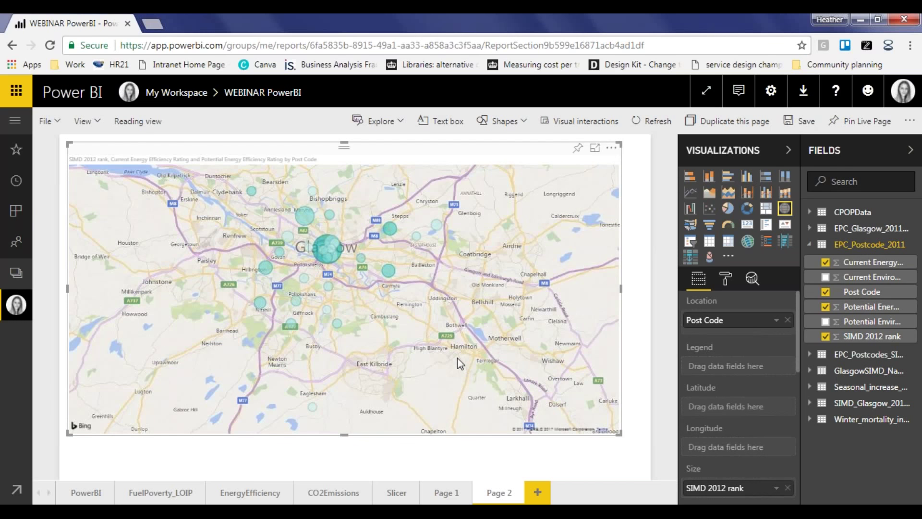
pyautogui.scroll(2, 315, 289)
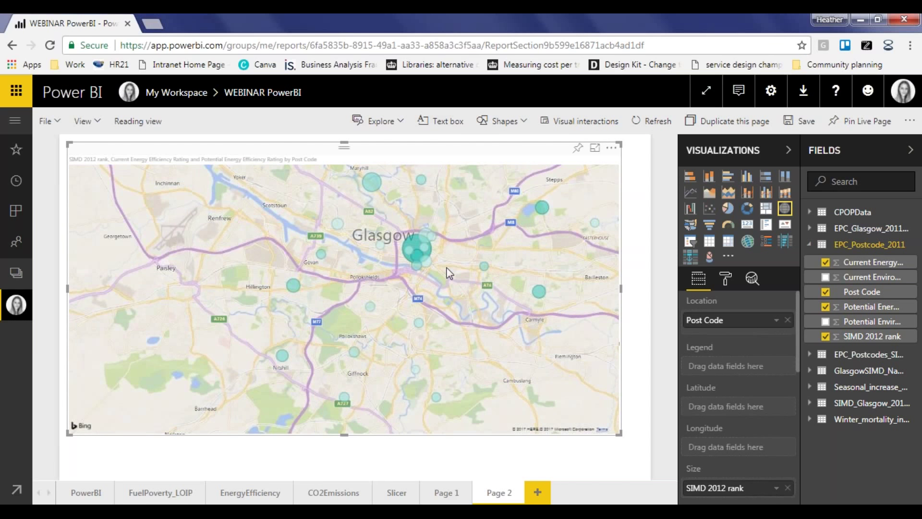
pyautogui.moveTo(460, 257); pyautogui.dragTo(421, 335)
pyautogui.scroll(2, 421, 335)
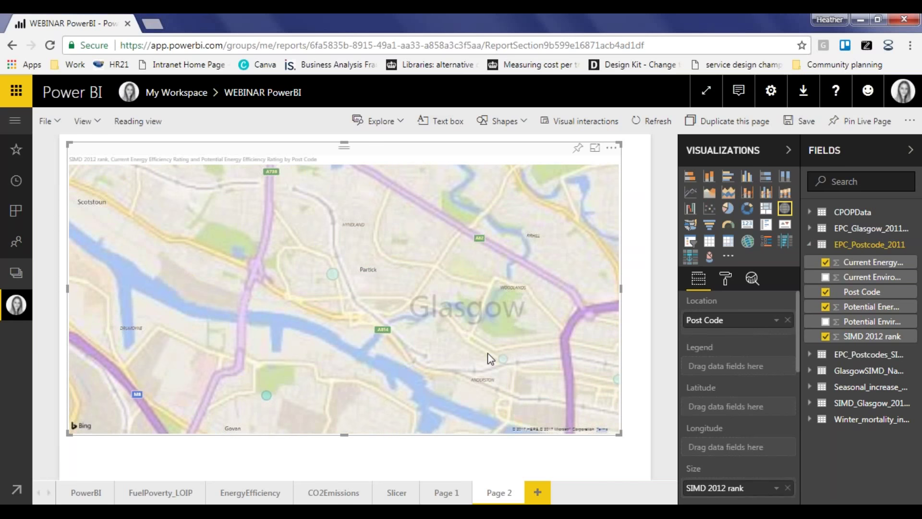
pyautogui.scroll(1, 488, 295)
pyautogui.moveTo(488, 295); pyautogui.dragTo(342, 277)
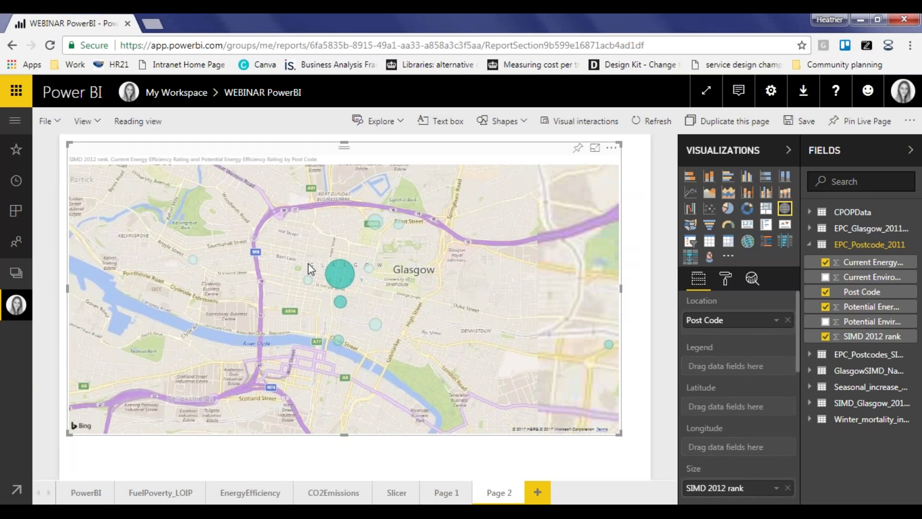
pyautogui.moveTo(342, 277)
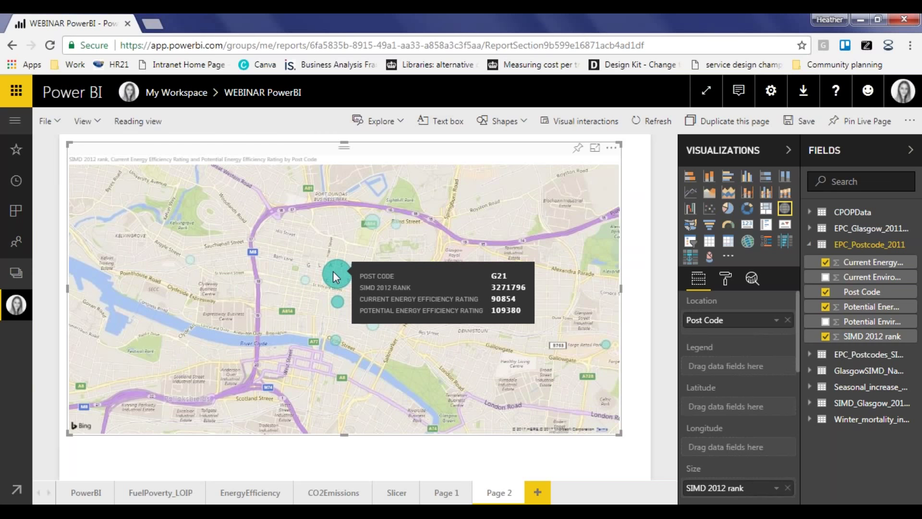
# Summarize the map's Current and Potential Energy Efficiency Rating as Average and its SIMD 2012 rank as Minimum.
pyautogui.moveTo(796, 336); pyautogui.dragTo(795, 418)
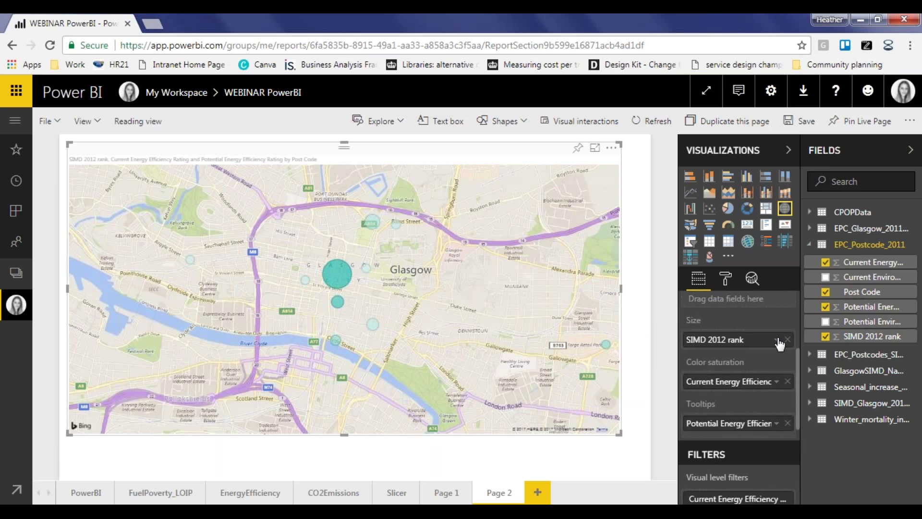
pyautogui.click(778, 383)
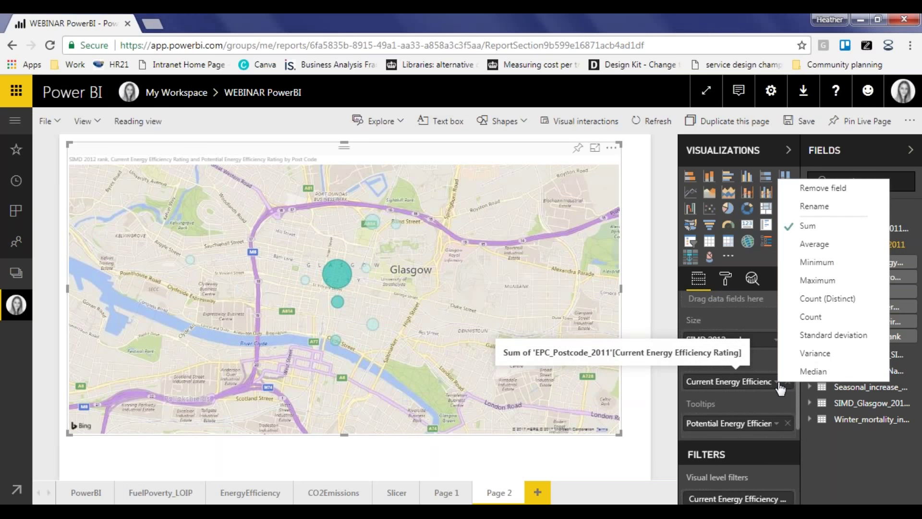
pyautogui.click(826, 244)
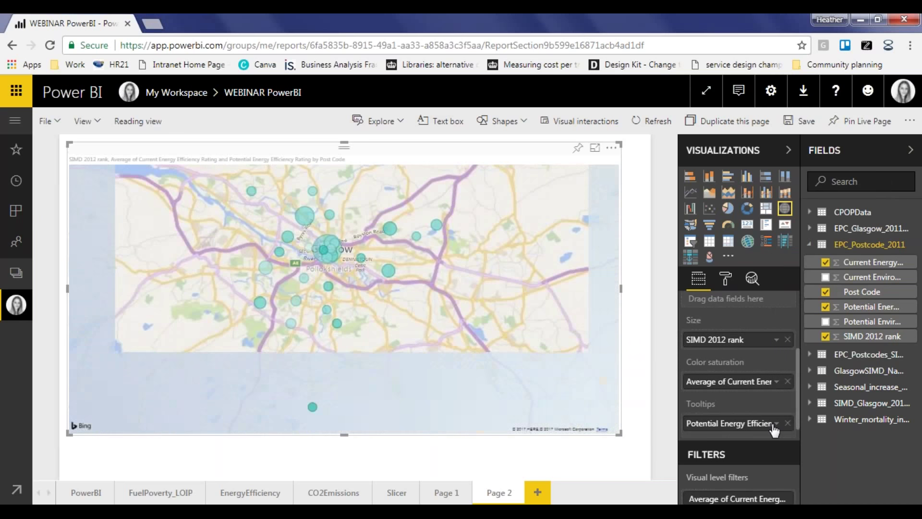
pyautogui.click(776, 423)
pyautogui.click(810, 286)
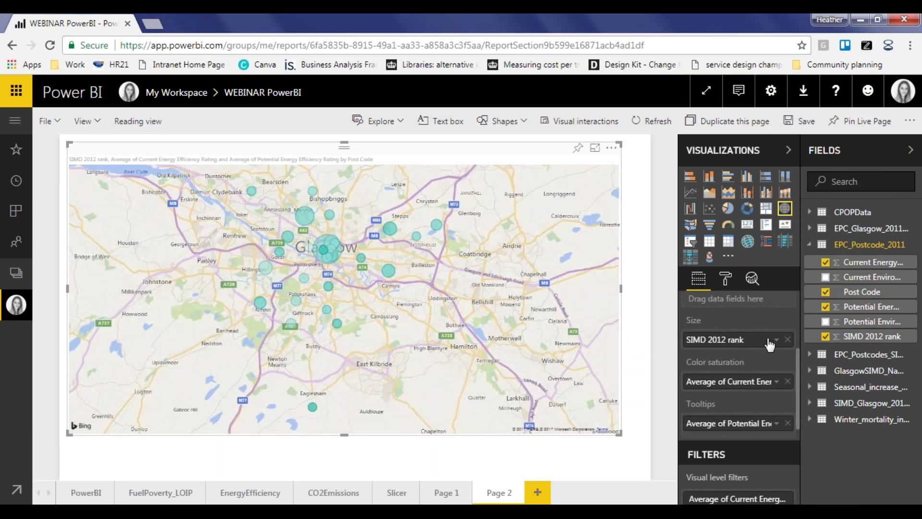
pyautogui.click(775, 340)
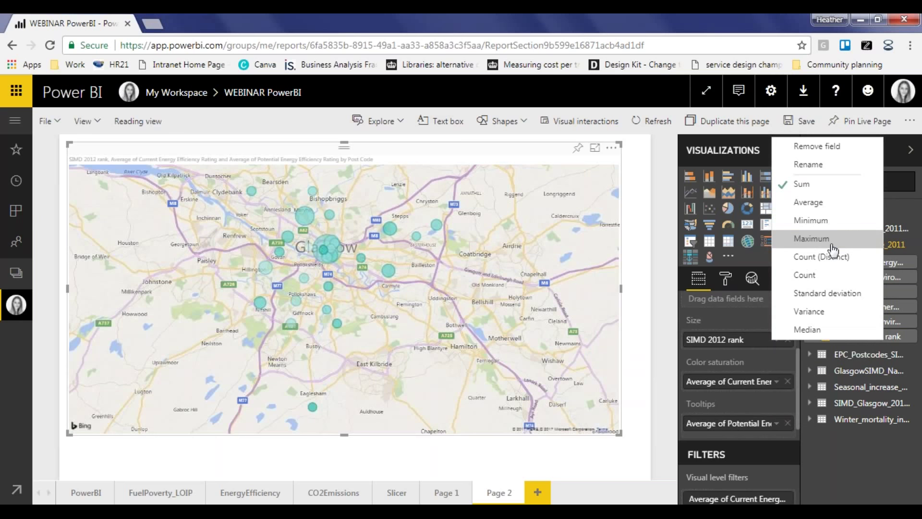
pyautogui.click(840, 224)
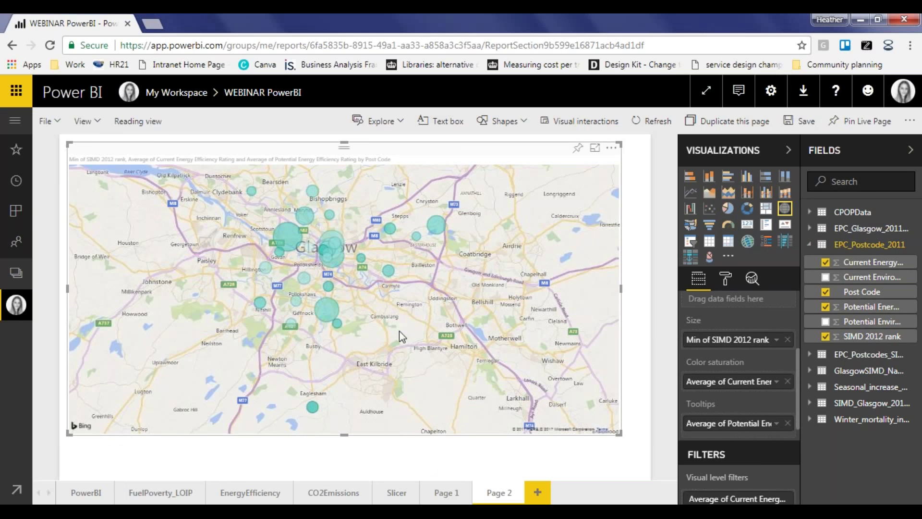
# Examine the resized postcode bubbles across Glasgow on the map, including the details for G1.
pyautogui.scroll(5, 344, 307)
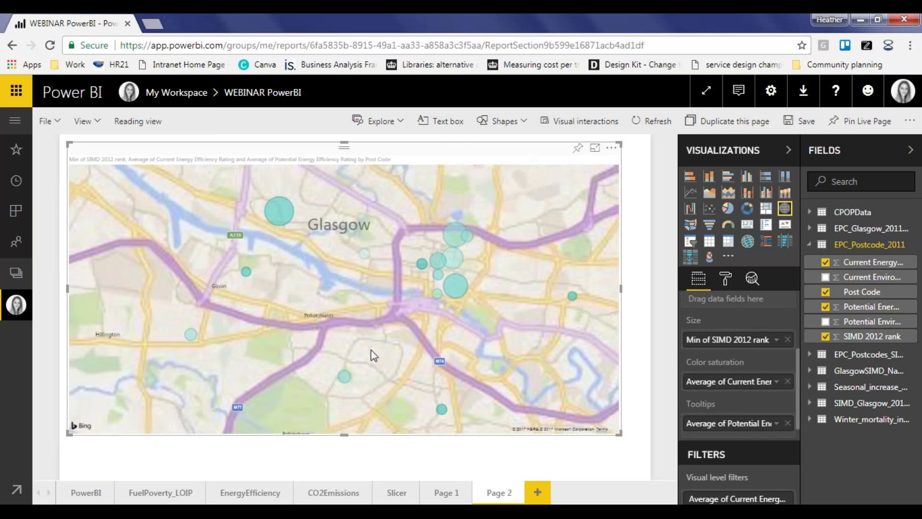
pyautogui.moveTo(431, 318)
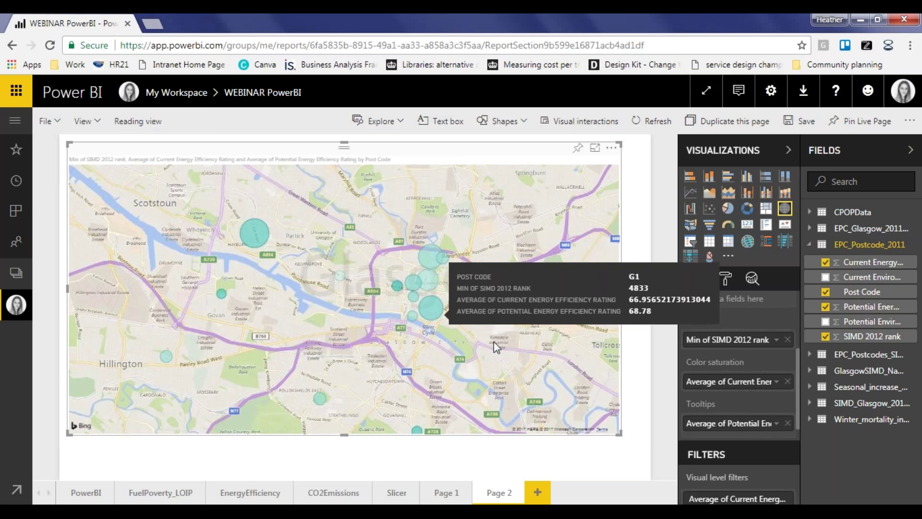
pyautogui.scroll(-3, 486, 345)
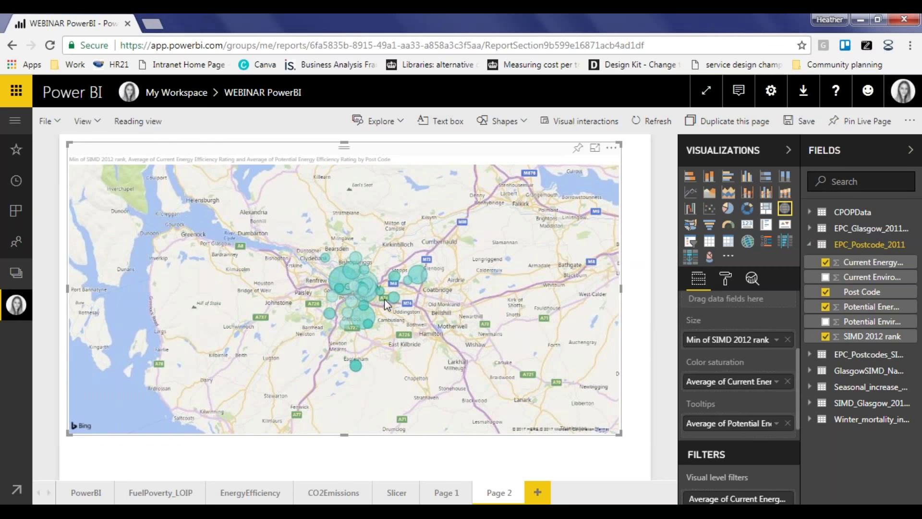
pyautogui.scroll(3, 441, 342)
pyautogui.scroll(3, 441, 342)
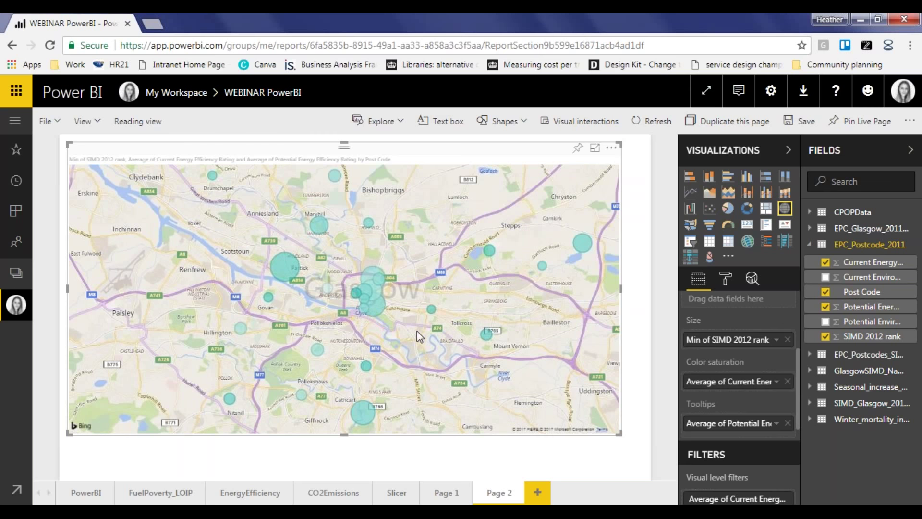
# Deselect the map, collapse the visualization settings and pin the map to the existing Webinar dashboard.
pyautogui.click(619, 450)
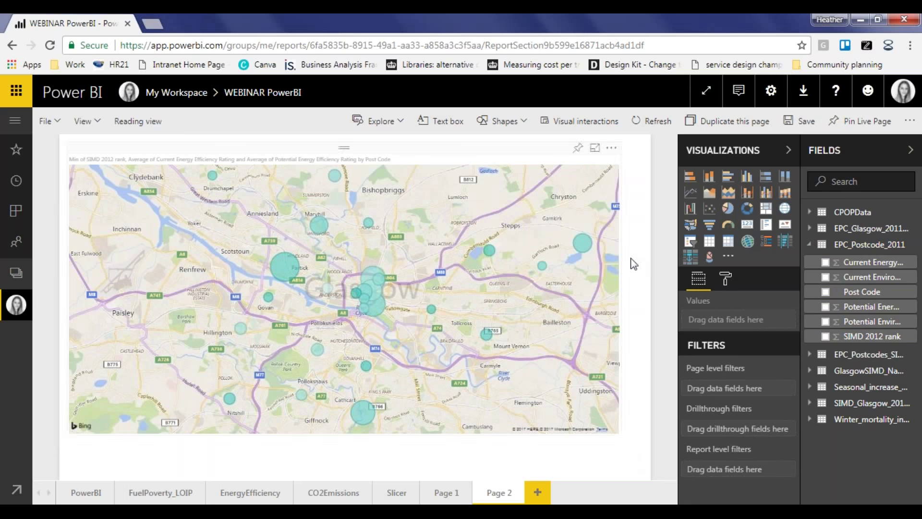
pyautogui.click(799, 138)
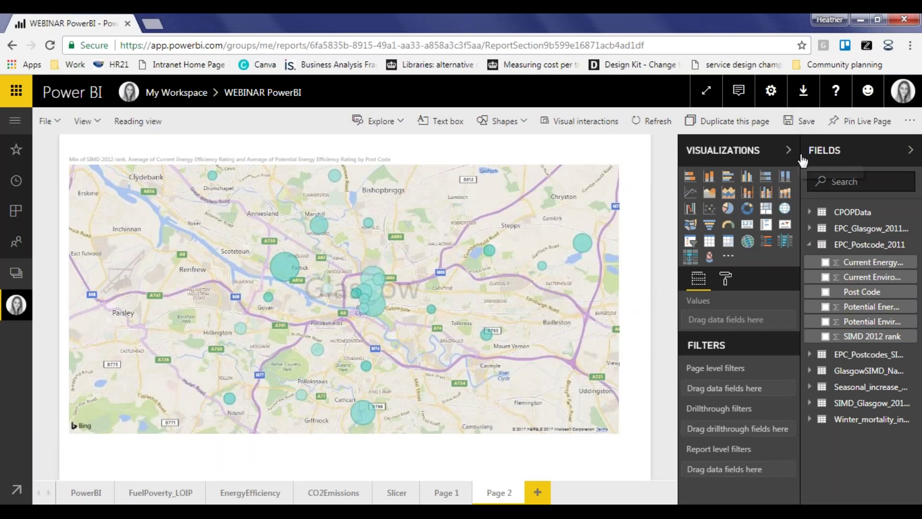
pyautogui.click(788, 150)
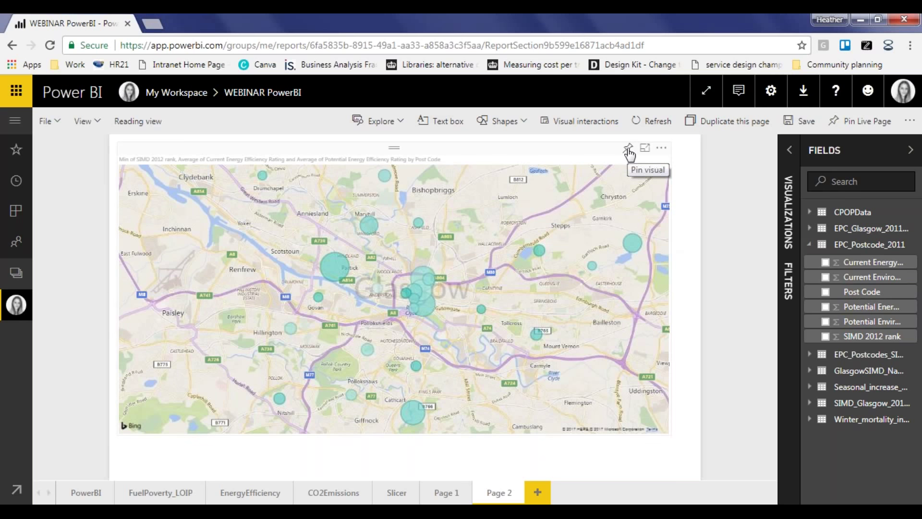
pyautogui.click(629, 149)
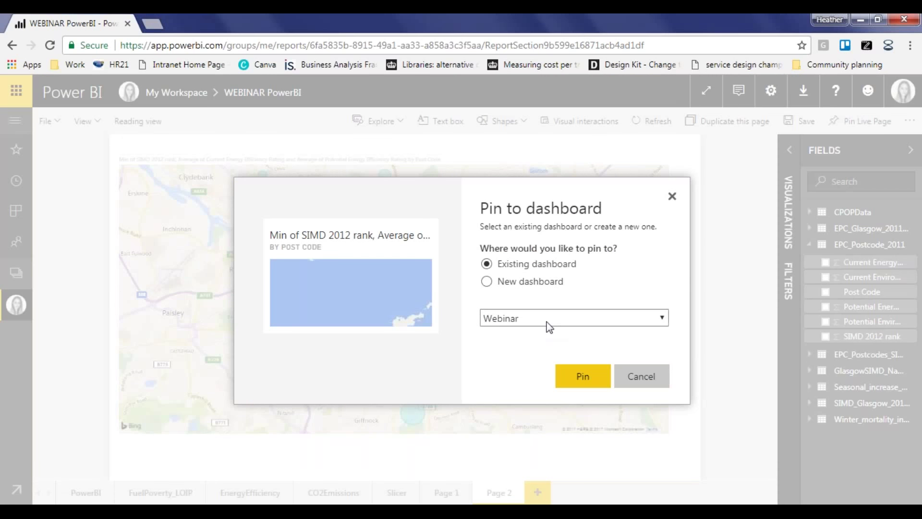
pyautogui.click(583, 382)
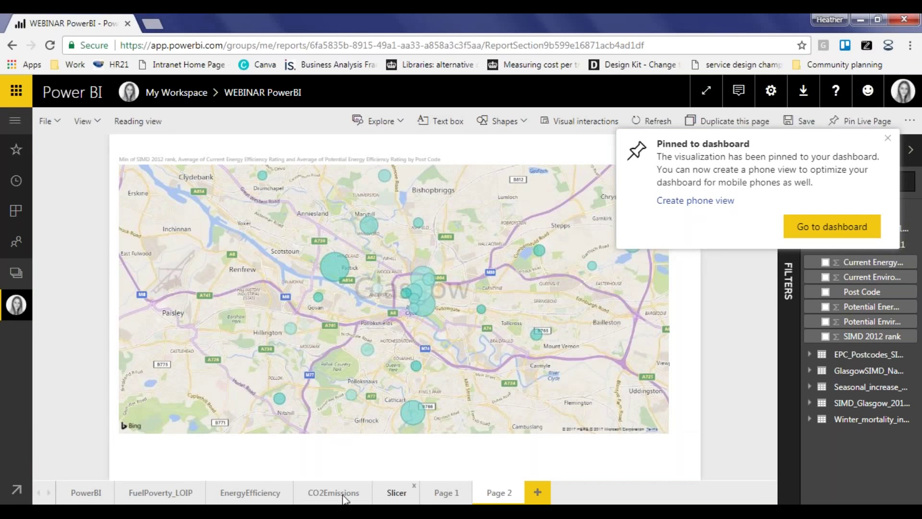
# Pin the "A Fairer, More Equal Glasgow" text box from the FuelPoverty_LOIP page to the existing dashboard.
pyautogui.click(161, 493)
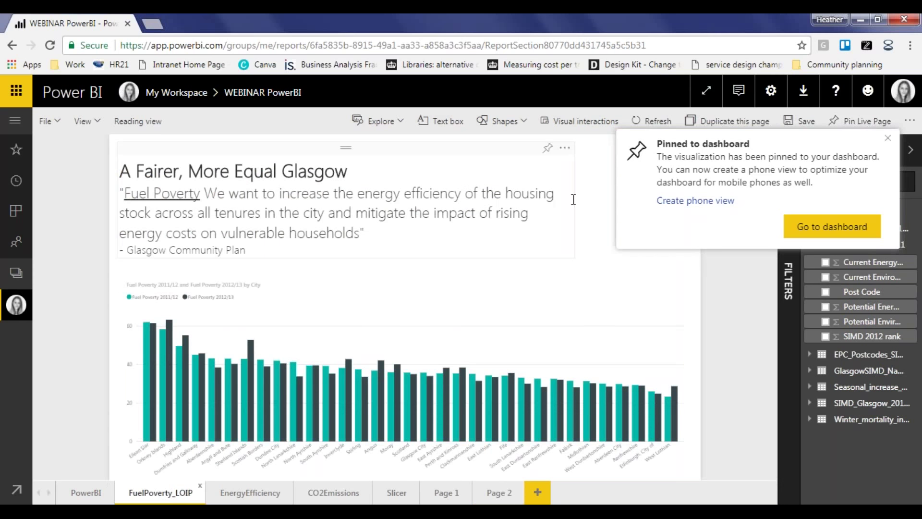
pyautogui.click(547, 148)
pyautogui.click(581, 379)
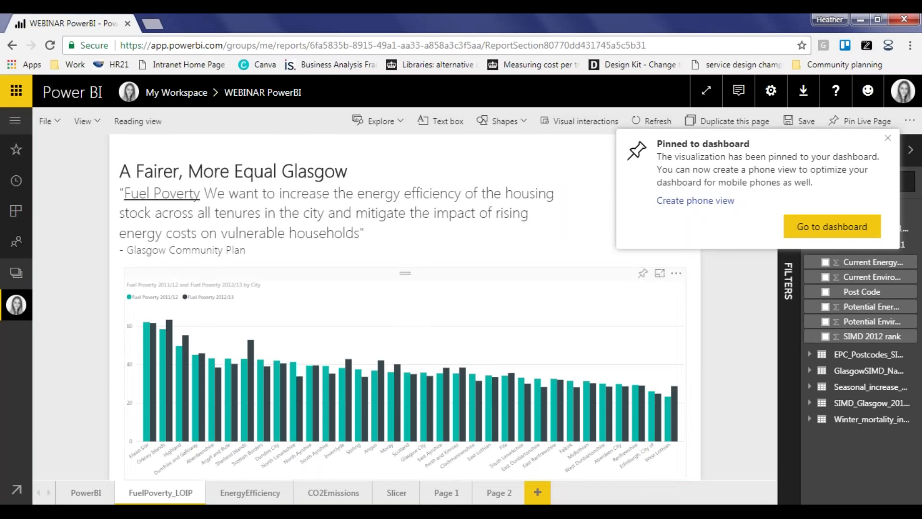
# Go to My Workspace, check the list of datasets and open the Webinar dashboard.
pyautogui.click(8, 312)
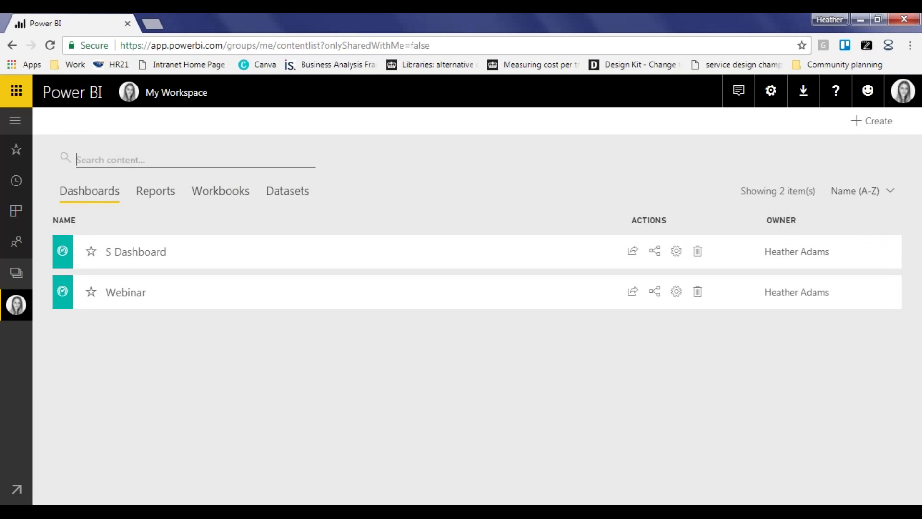
pyautogui.click(282, 194)
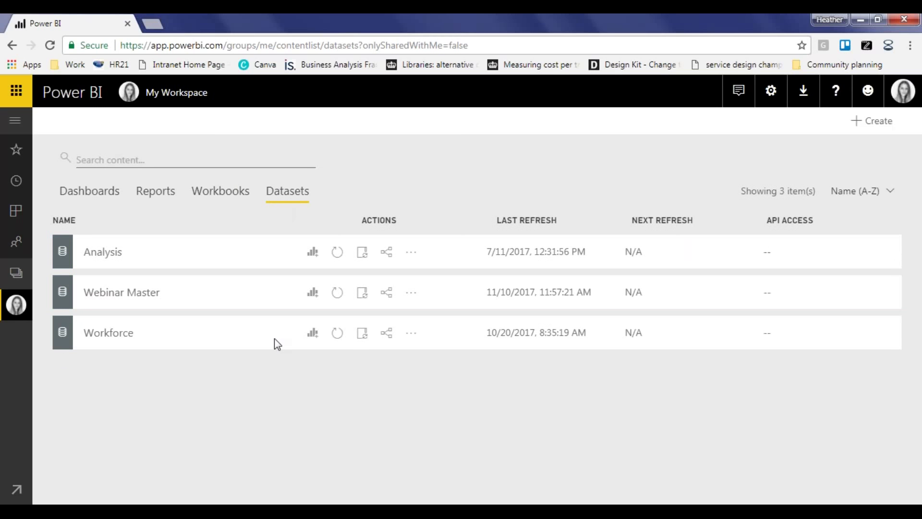
pyautogui.click(80, 193)
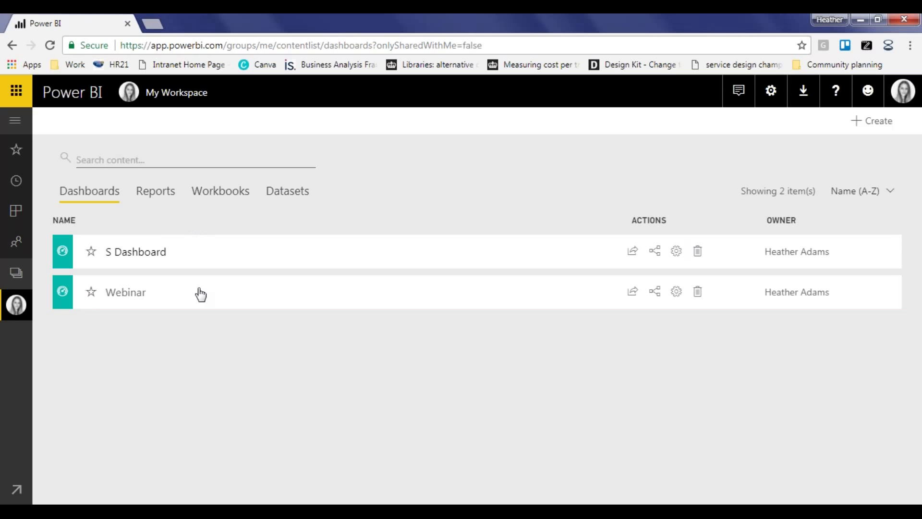
pyautogui.click(140, 298)
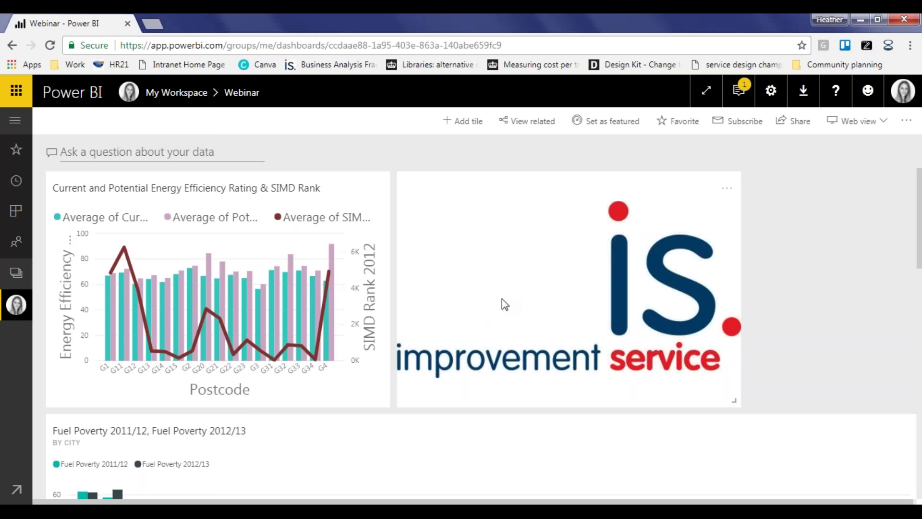
# Review the Webinar dashboard's tiles from the energy efficiency chart down to the non-gas map.
pyautogui.scroll(-2, 528, 303)
pyautogui.scroll(2, 625, 315)
pyautogui.scroll(-1, 671, 337)
pyautogui.scroll(-3, 770, 315)
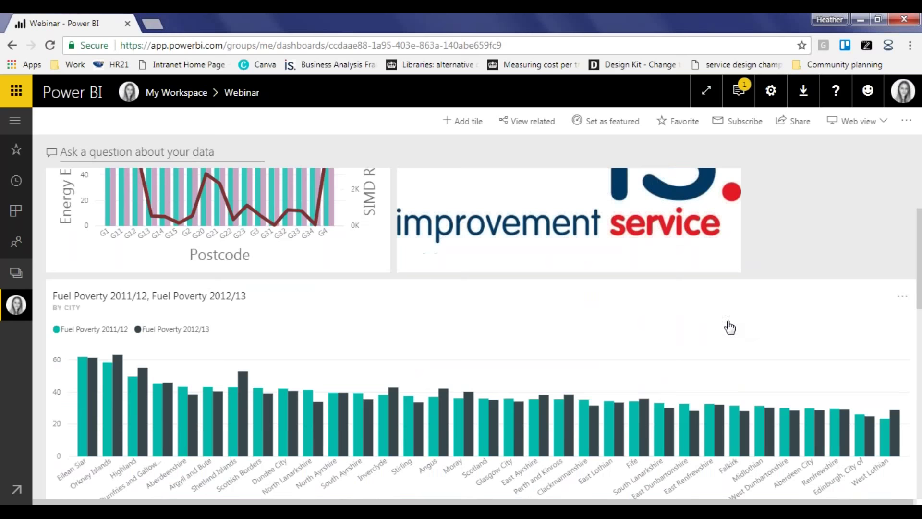
pyautogui.scroll(-3, 730, 327)
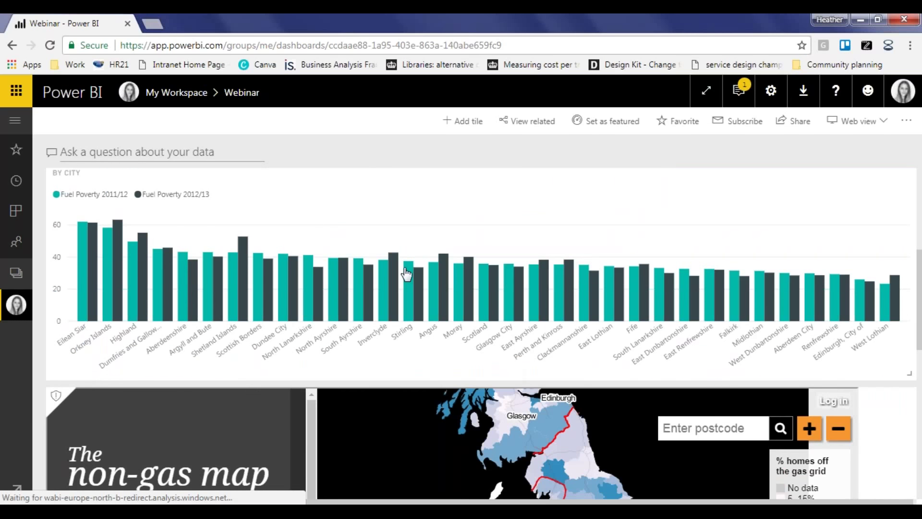
pyautogui.scroll(-4, 407, 274)
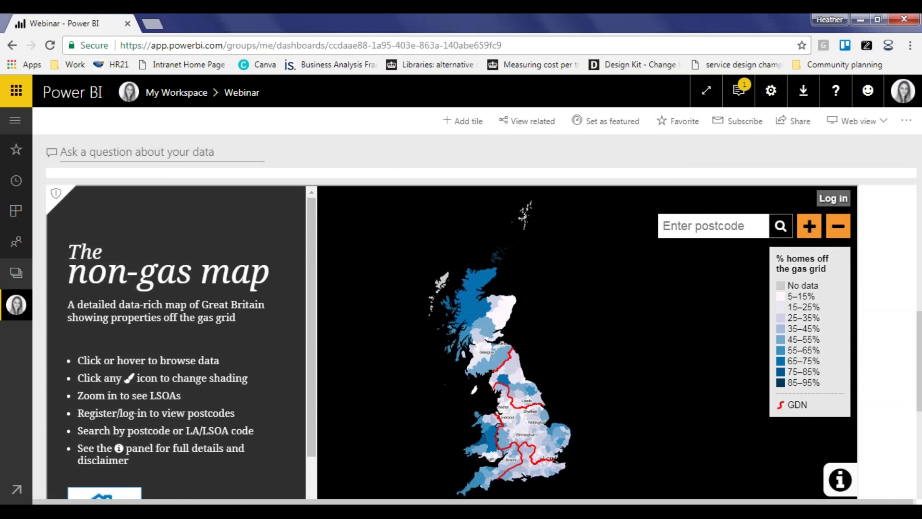
# Enlarge the pinned SIMD and energy efficiency map tile to span two tile columns of the dashboard.
pyautogui.moveTo(919, 382); pyautogui.dragTo(920, 458)
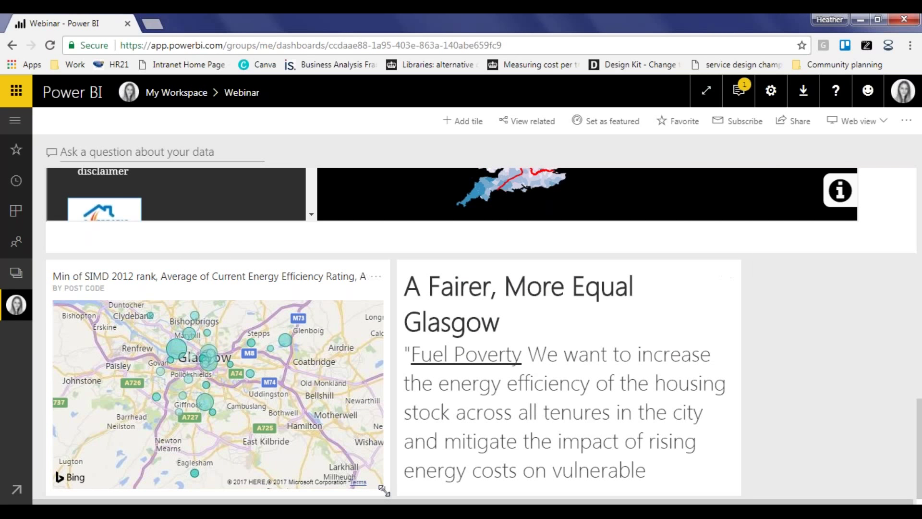
pyautogui.moveTo(384, 490); pyautogui.dragTo(742, 470)
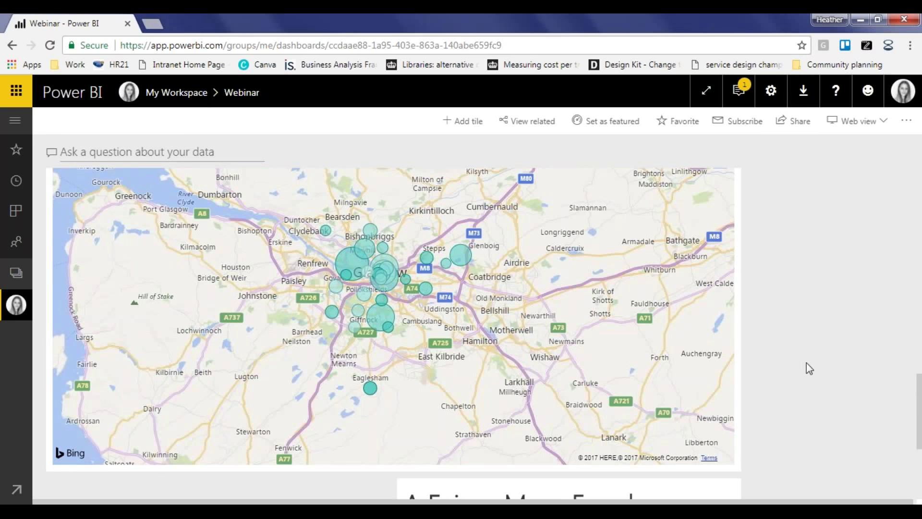
pyautogui.scroll(2, 805, 369)
pyautogui.scroll(-3, 759, 346)
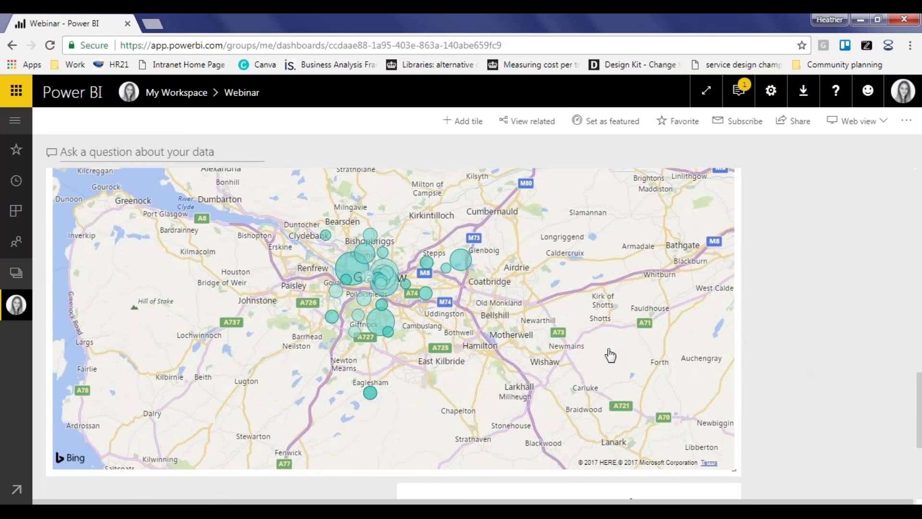
pyautogui.scroll(-2, 670, 342)
# Move the "A Fairer, More Equal Glasgow" tile directly beneath the map's first column and review the layout.
pyautogui.moveTo(699, 426); pyautogui.dragTo(317, 382)
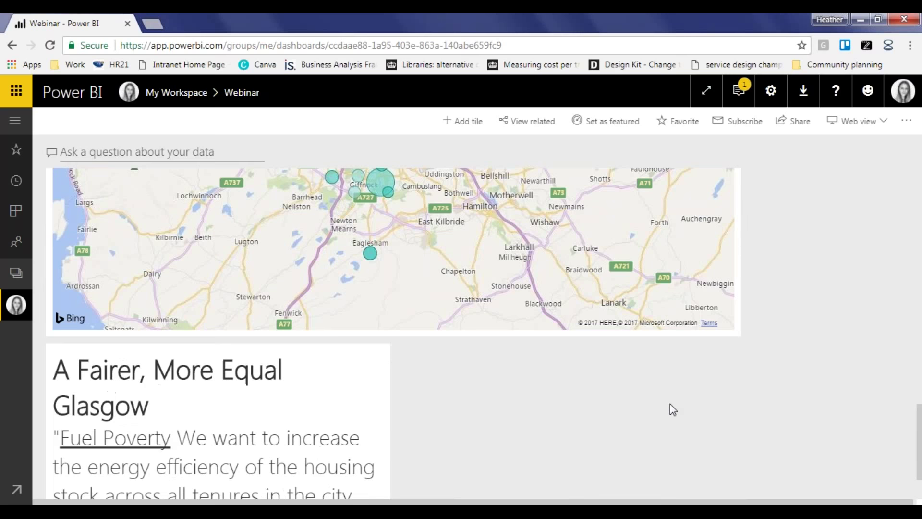
pyautogui.scroll(-2, 663, 422)
pyautogui.scroll(6, 644, 420)
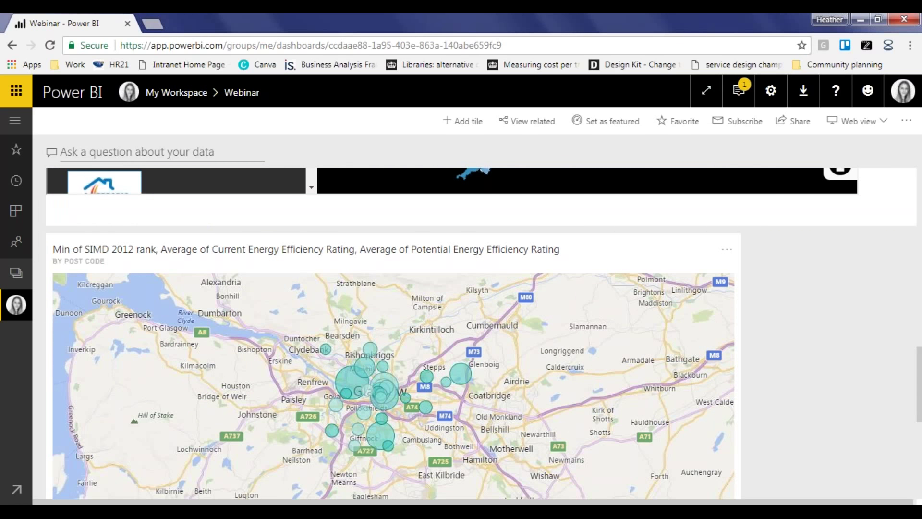
pyautogui.scroll(4, 832, 350)
pyautogui.scroll(-7, 865, 325)
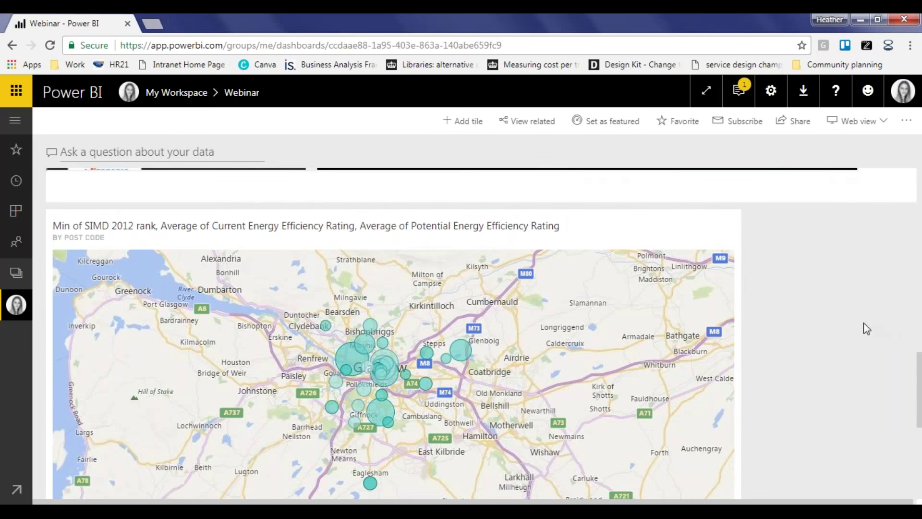
# Examine the layout of the enlarged SIMD and energy efficiency map and the "A Fairer, More Equal Glasgow" tile beneath it.
pyautogui.scroll(-4, 521, 376)
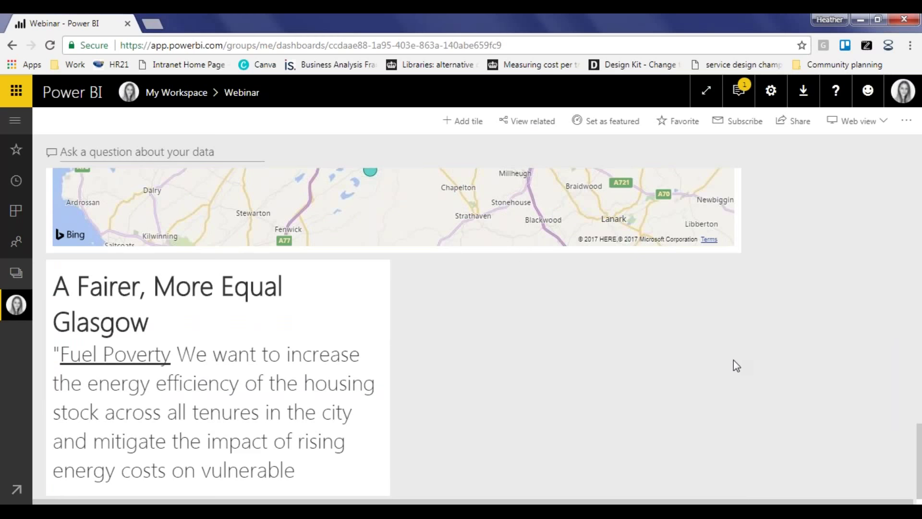
pyautogui.scroll(5, 743, 365)
pyautogui.scroll(2, 836, 376)
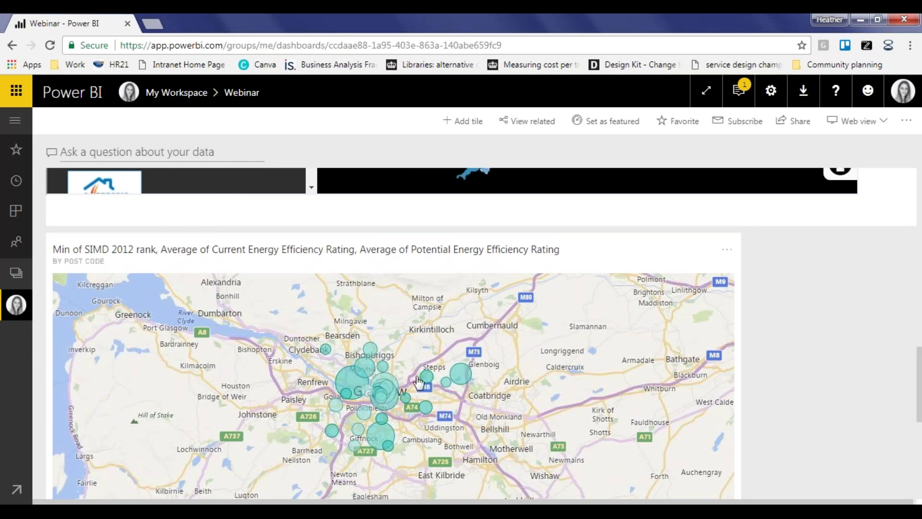
pyautogui.scroll(4, 420, 398)
pyautogui.scroll(-4, 625, 380)
pyautogui.scroll(-7, 757, 368)
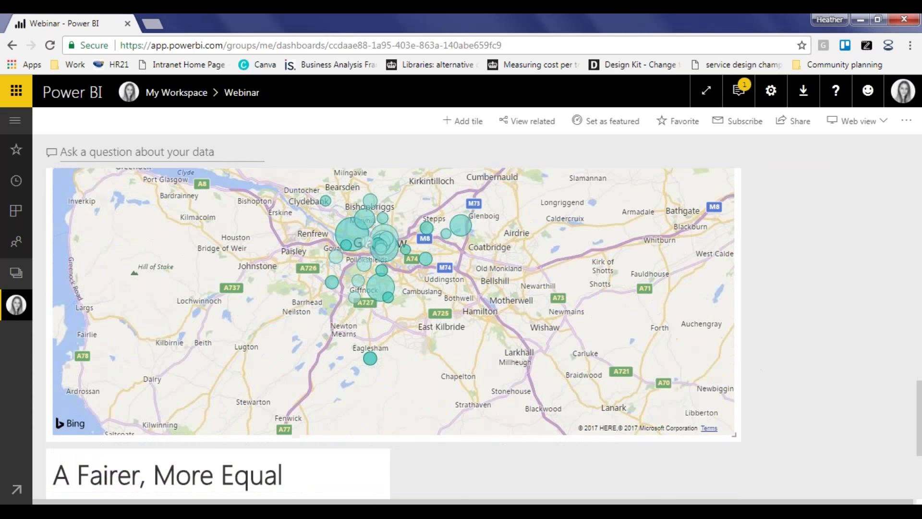
pyautogui.scroll(3, 817, 418)
pyautogui.scroll(8, 817, 418)
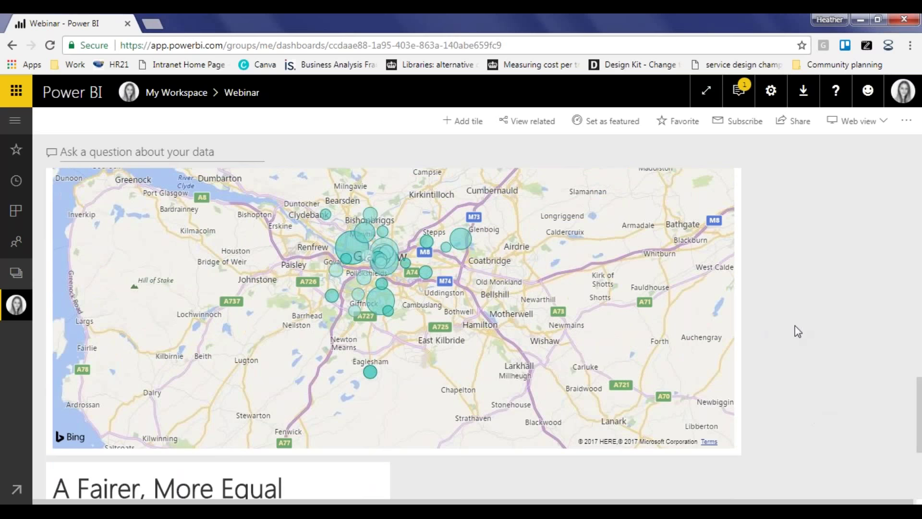
# Ask the dashboard's Q&A for "mean winter temp ('c) in between 0.39 and 4.15", starting from its suggested mean winter temp question.
pyautogui.scroll(6, 763, 181)
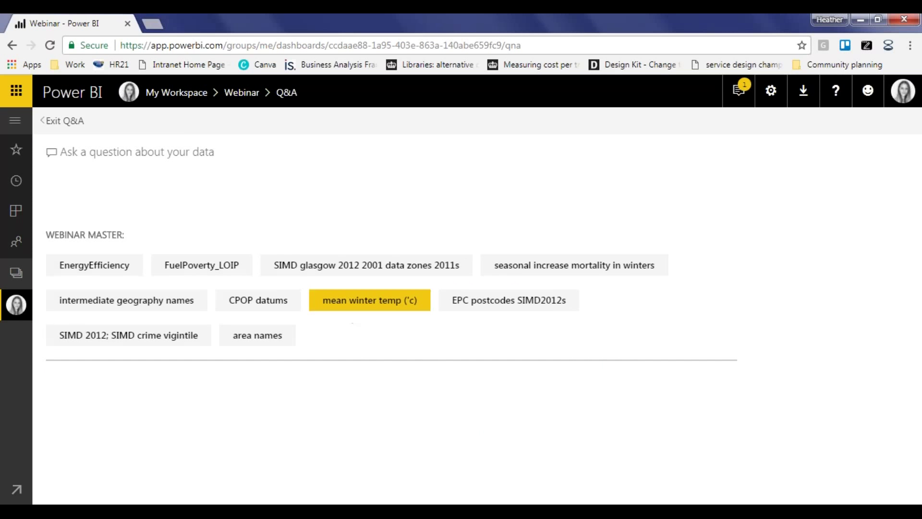
pyautogui.click(346, 303)
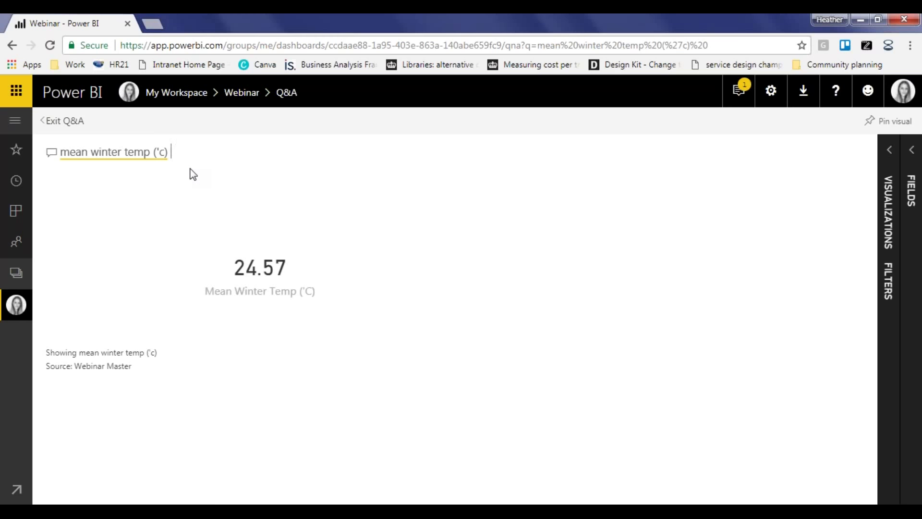
pyautogui.write('n')
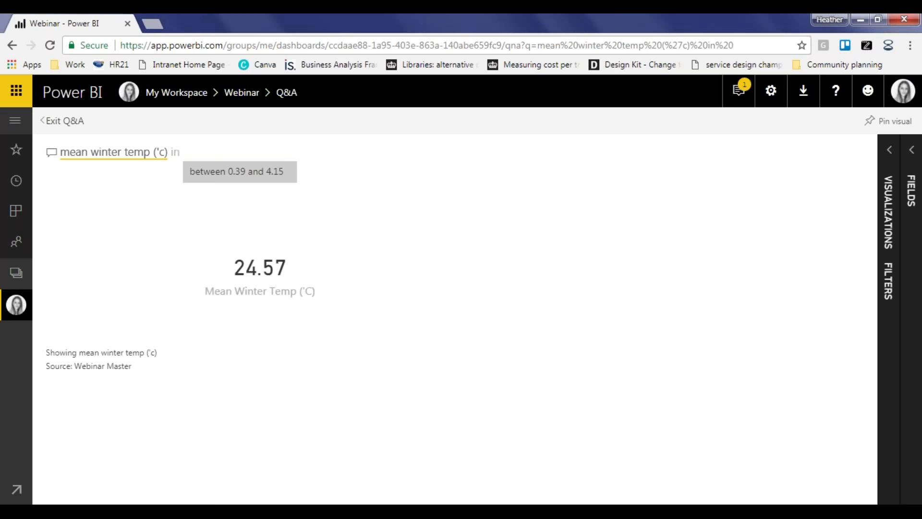
pyautogui.click(211, 180)
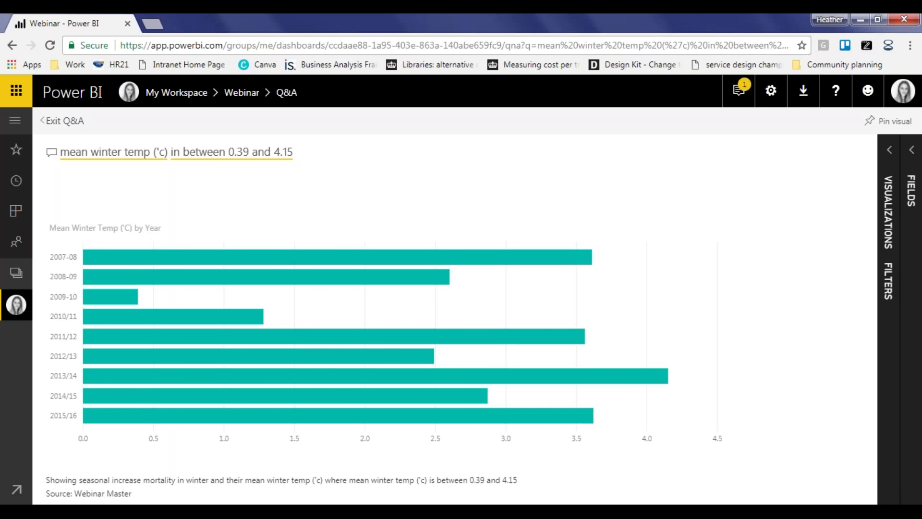
# Try to exit Q&A and clear the mean winter temperature question.
pyautogui.click(61, 122)
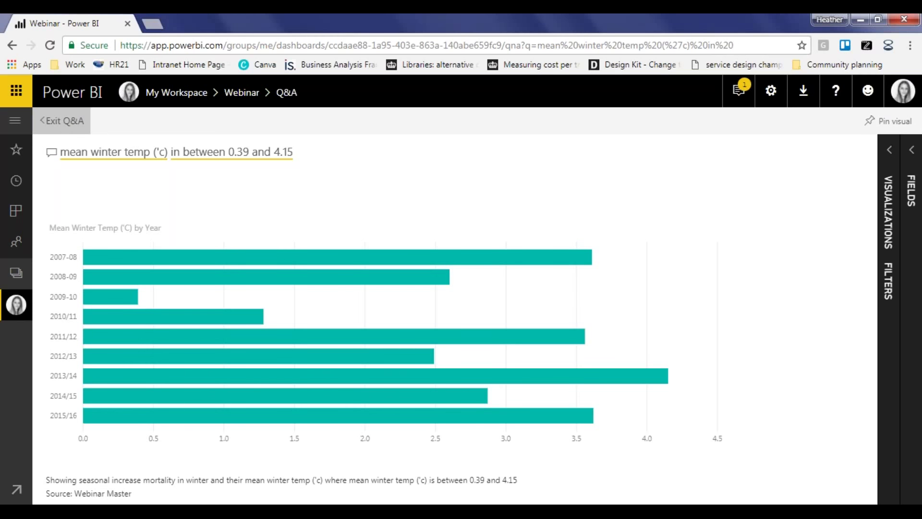
pyautogui.click(60, 120)
pyautogui.moveTo(307, 152); pyautogui.dragTo(53, 153)
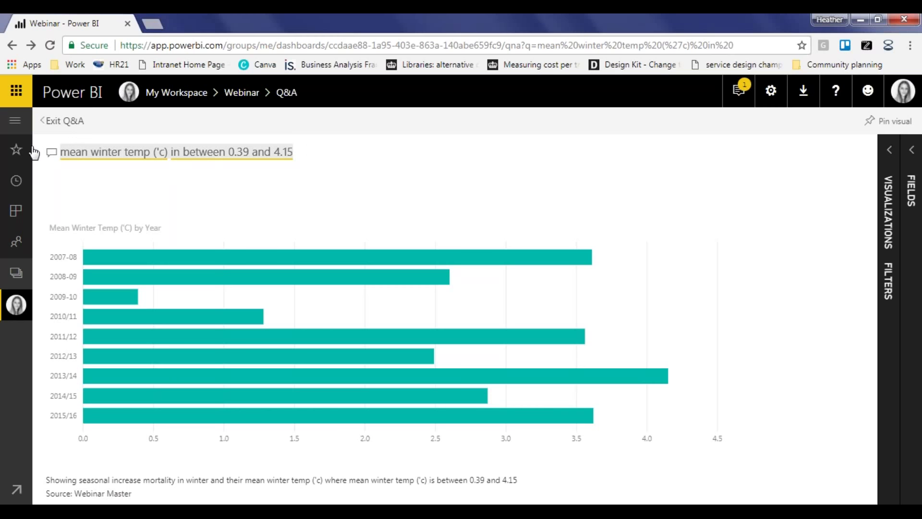
pyautogui.press('BackSpace')
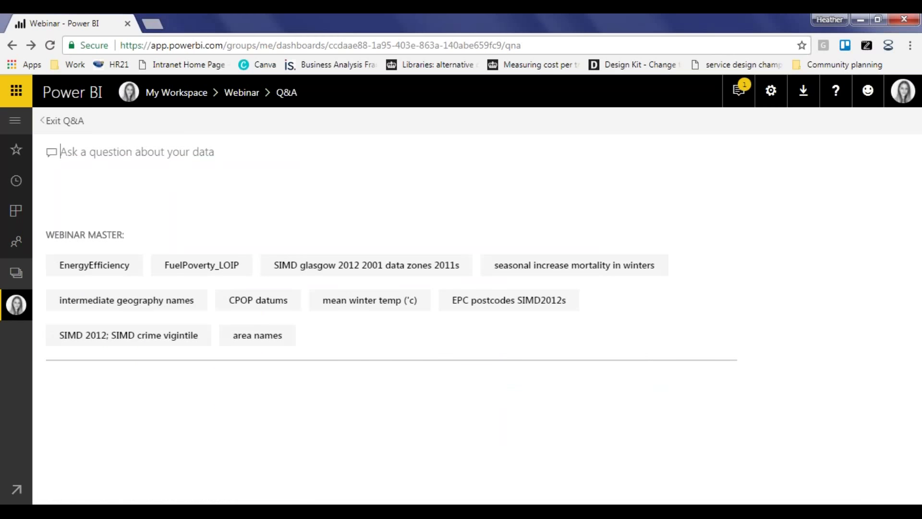
# Leave Q&A for My Workspace and reopen the Webinar dashboard.
pyautogui.click(62, 126)
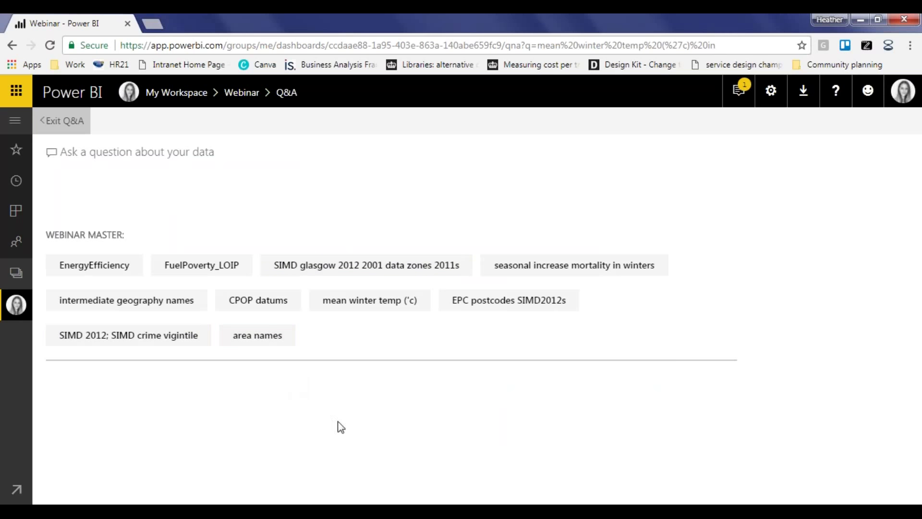
pyautogui.click(5, 310)
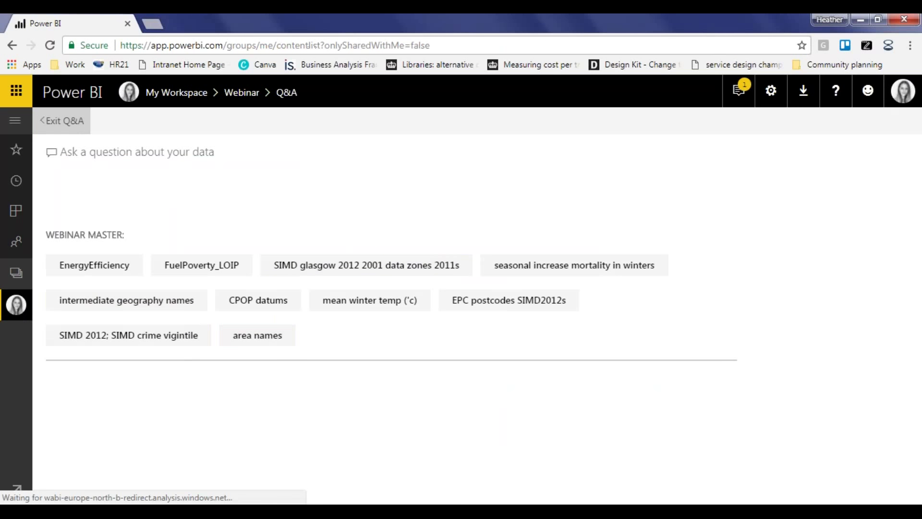
pyautogui.click(137, 301)
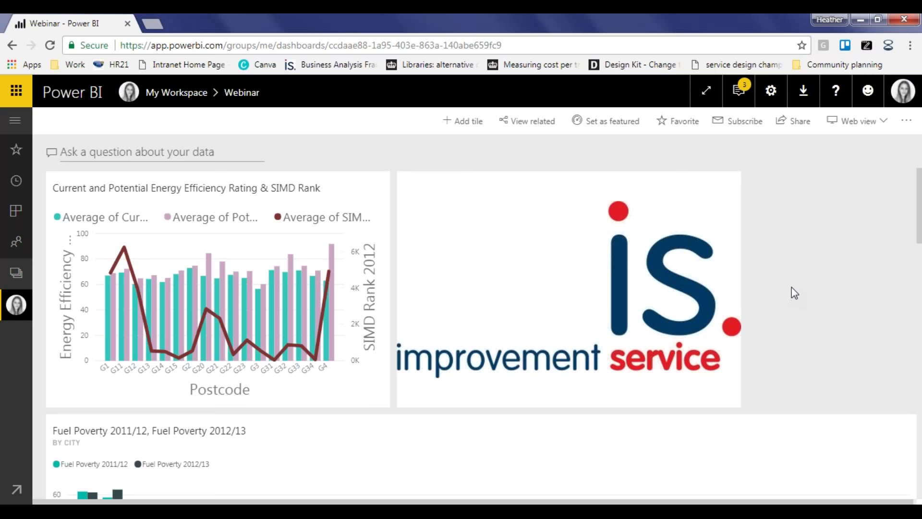
# Shift the non-gas map tile north to show Scotland and enlarge it around the Stirling area.
pyautogui.scroll(-2, 793, 286)
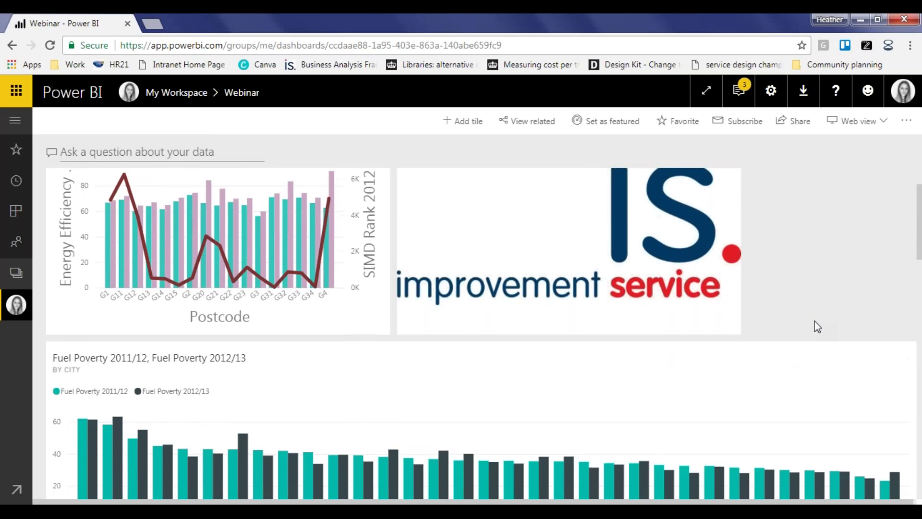
pyautogui.scroll(-3, 815, 325)
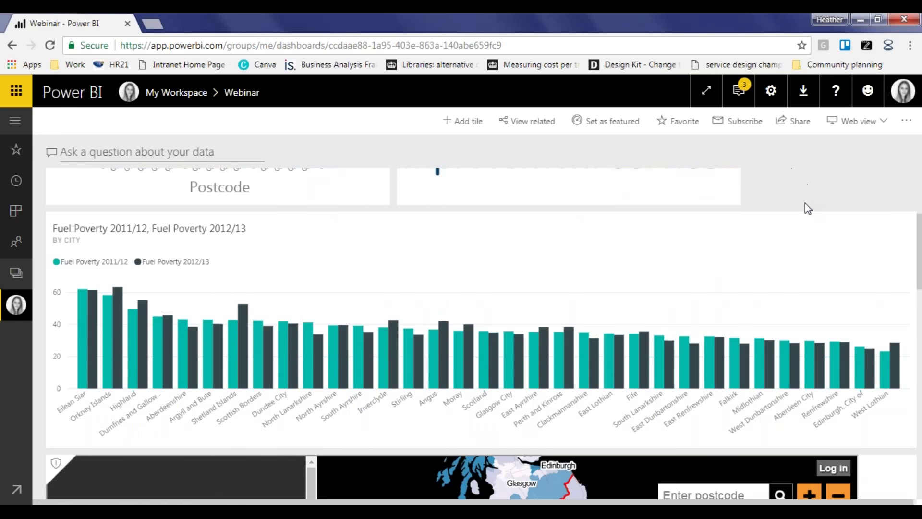
pyautogui.scroll(-3, 805, 206)
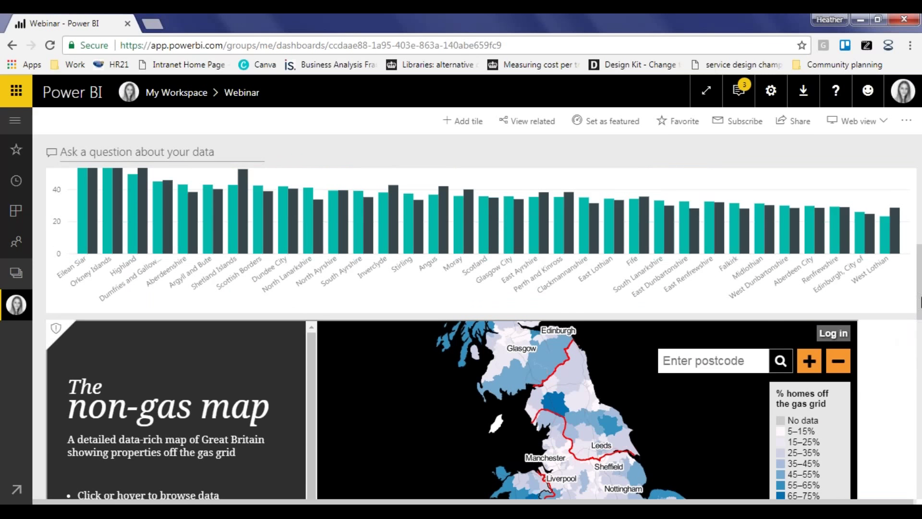
pyautogui.moveTo(921, 306); pyautogui.dragTo(921, 331)
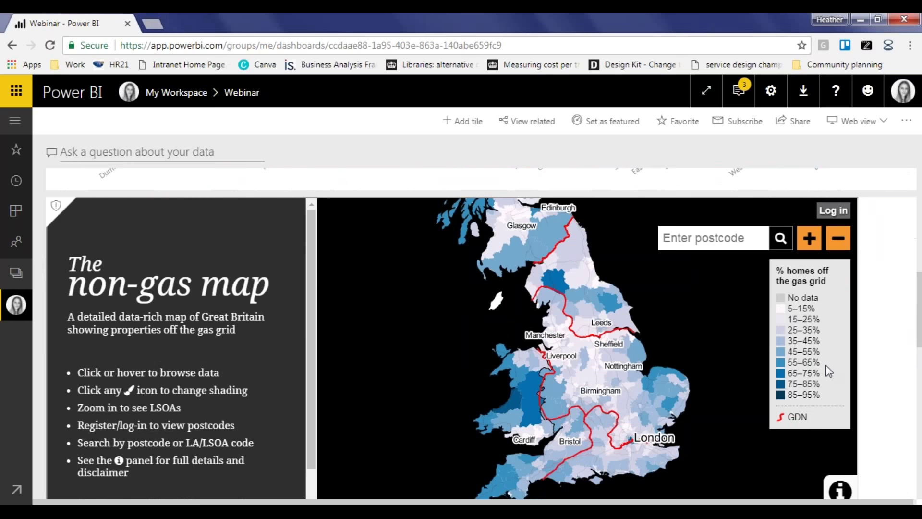
pyautogui.scroll(-1, 482, 317)
pyautogui.moveTo(482, 317); pyautogui.dragTo(482, 481)
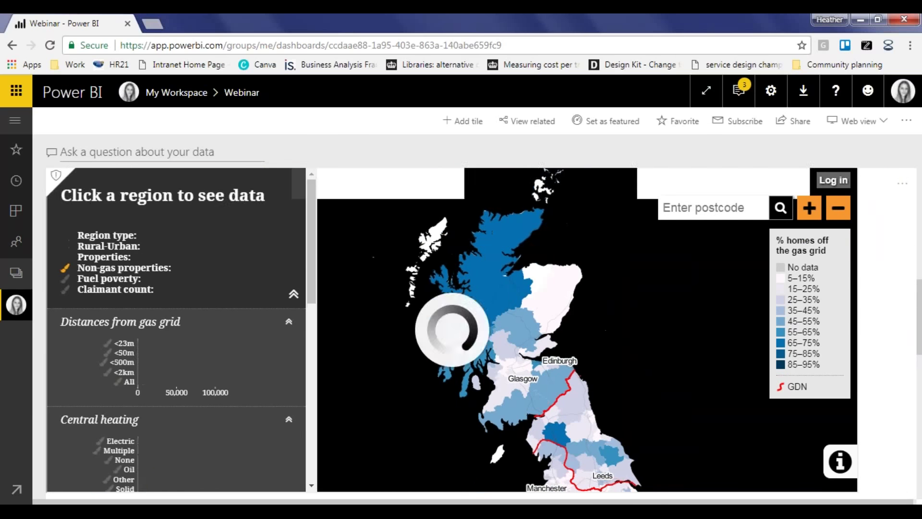
pyautogui.scroll(1, 510, 352)
pyautogui.scroll(2, 474, 351)
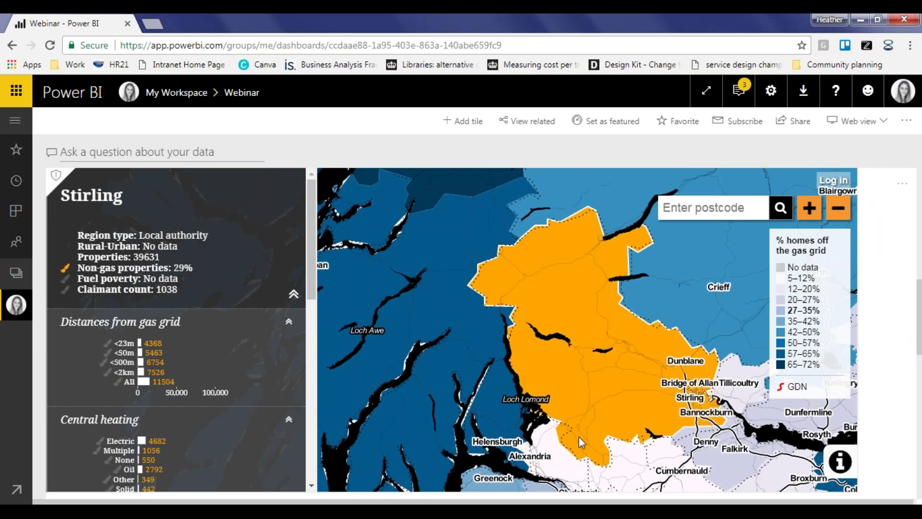
# Bring Glasgow into focus on the non-gas map at data zone level and examine the off-gas-grid figures.
pyautogui.moveTo(579, 436); pyautogui.dragTo(554, 246)
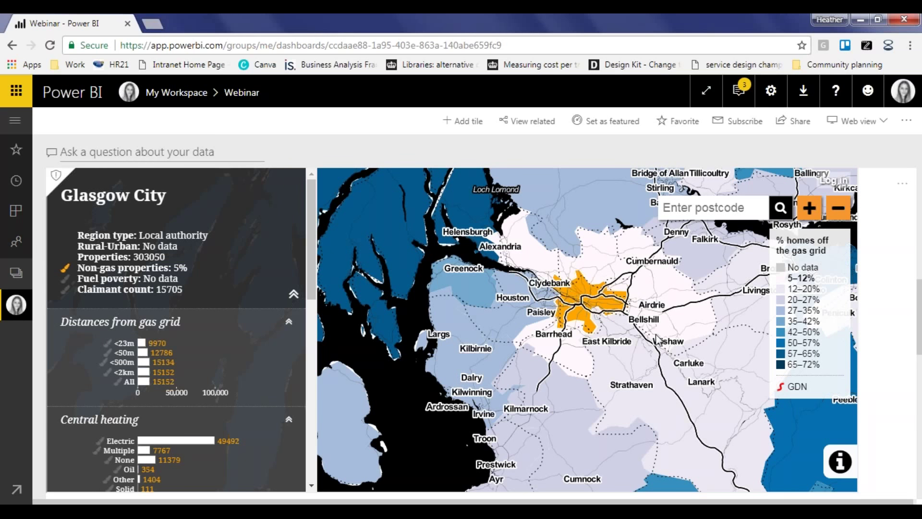
pyautogui.scroll(2, 643, 307)
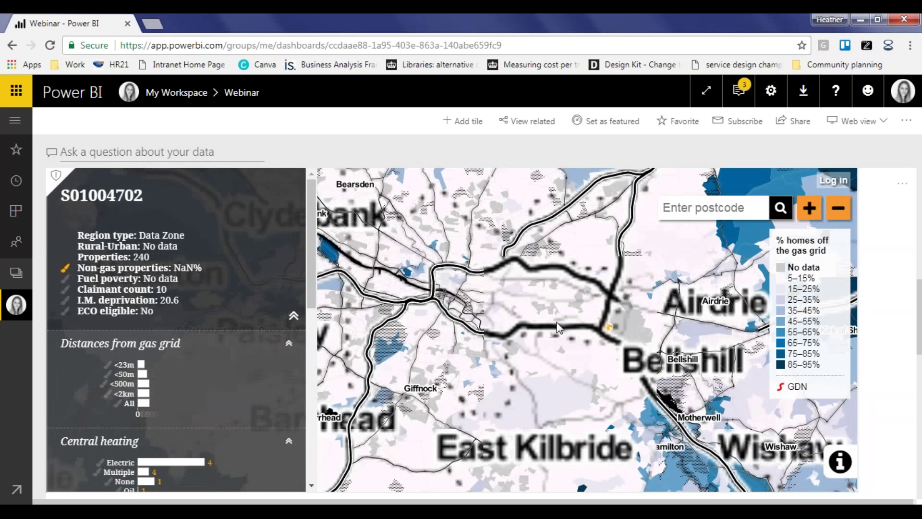
pyautogui.moveTo(361, 270); pyautogui.dragTo(512, 308)
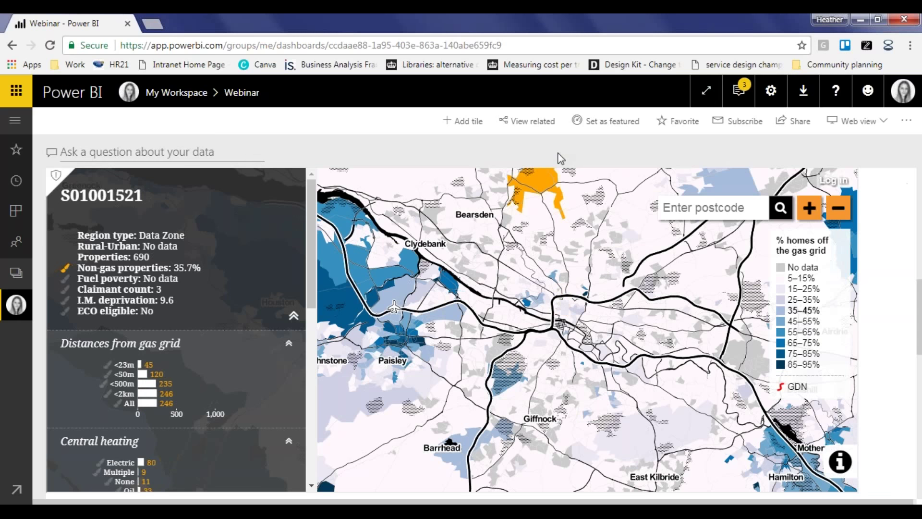
# Return to the beginning of the dashboard and look over the energy efficiency, logo and fuel poverty tiles.
pyautogui.doubleClick(649, 154)
pyautogui.click(654, 154)
pyautogui.scroll(-6, 907, 269)
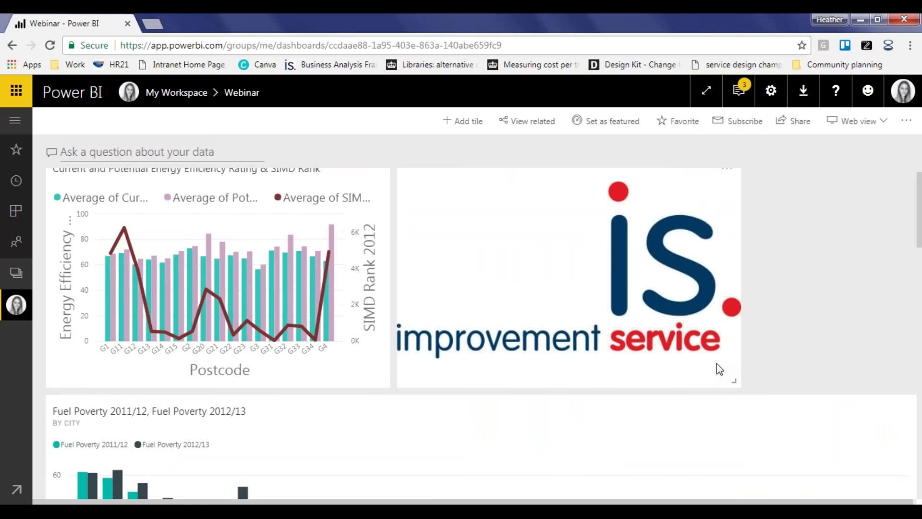
pyautogui.scroll(-1, 718, 365)
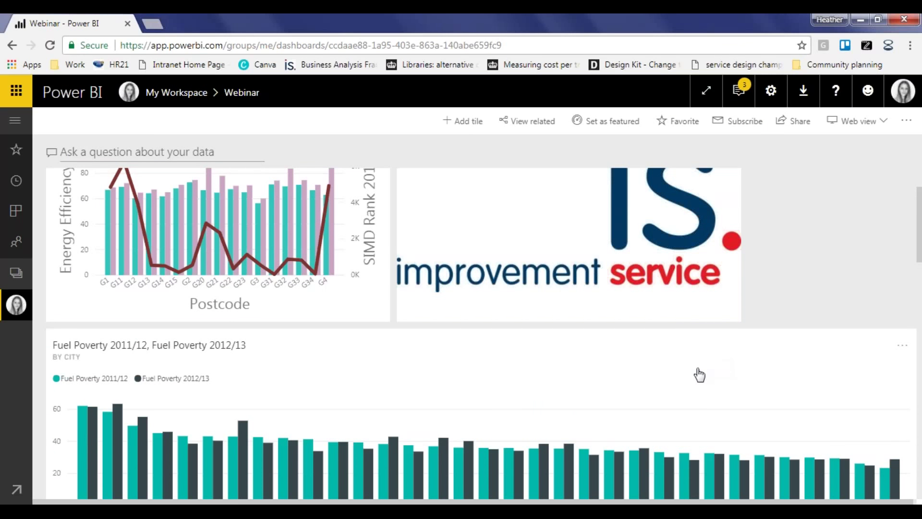